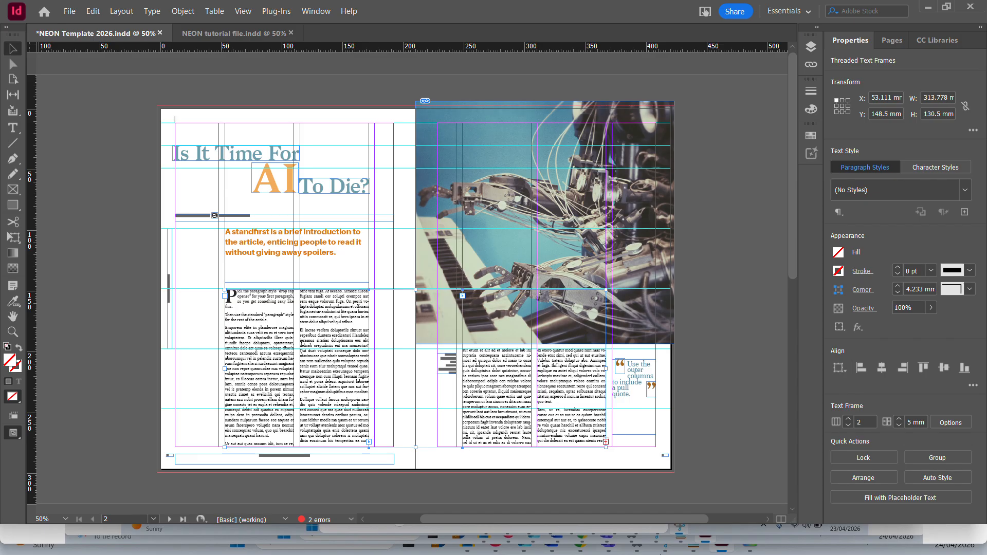
# Switch to Document1 in Word and copy the entire article text.
pyautogui.moveTo(564, 540)
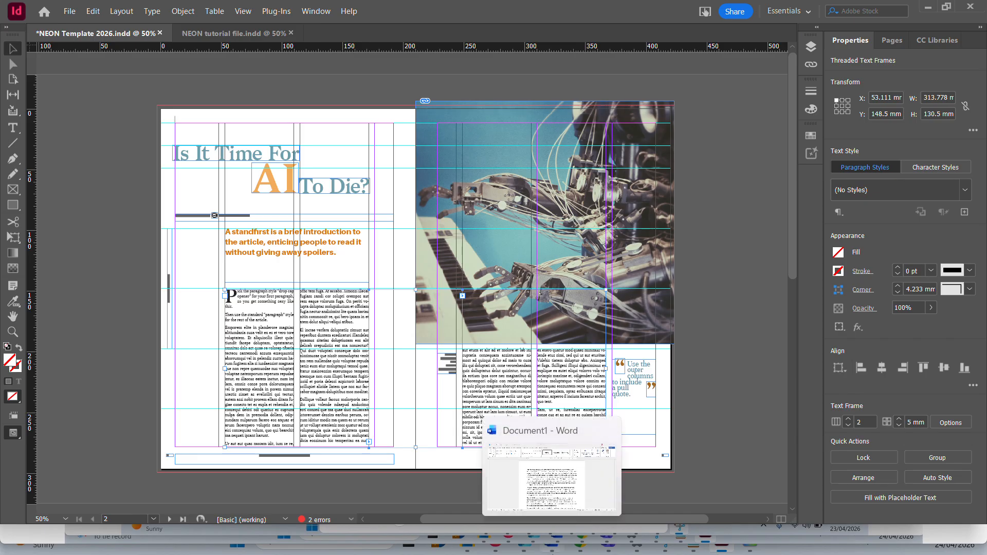
pyautogui.press('super')
pyautogui.click(566, 541)
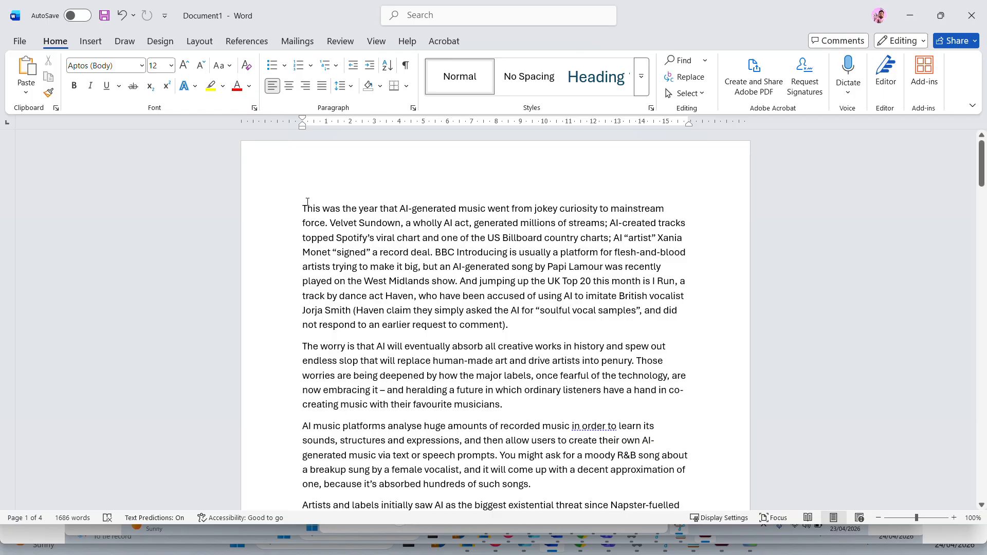
pyautogui.moveTo(307, 202); pyautogui.dragTo(612, 390)
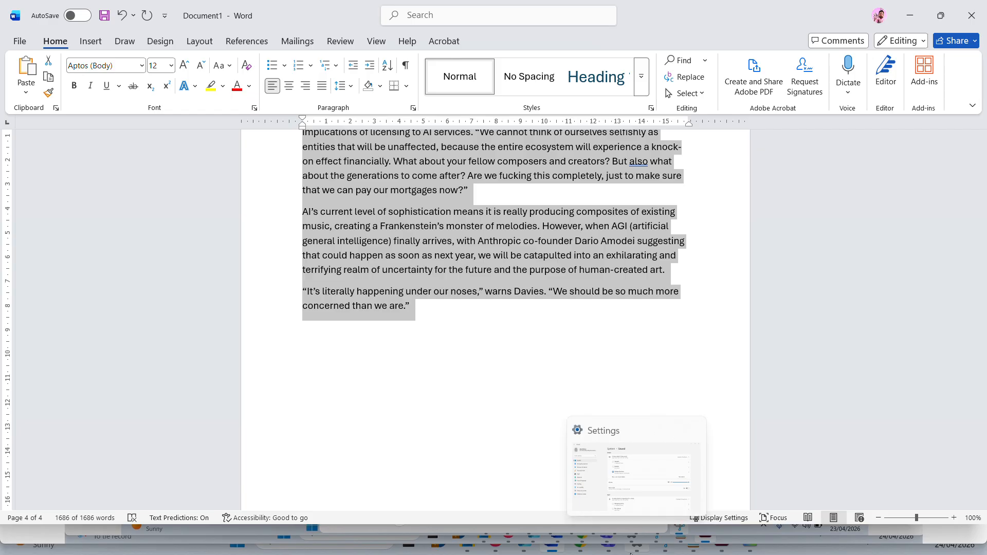
# Switch back to the NEON Template 2026 layout in InDesign.
pyautogui.moveTo(671, 553)
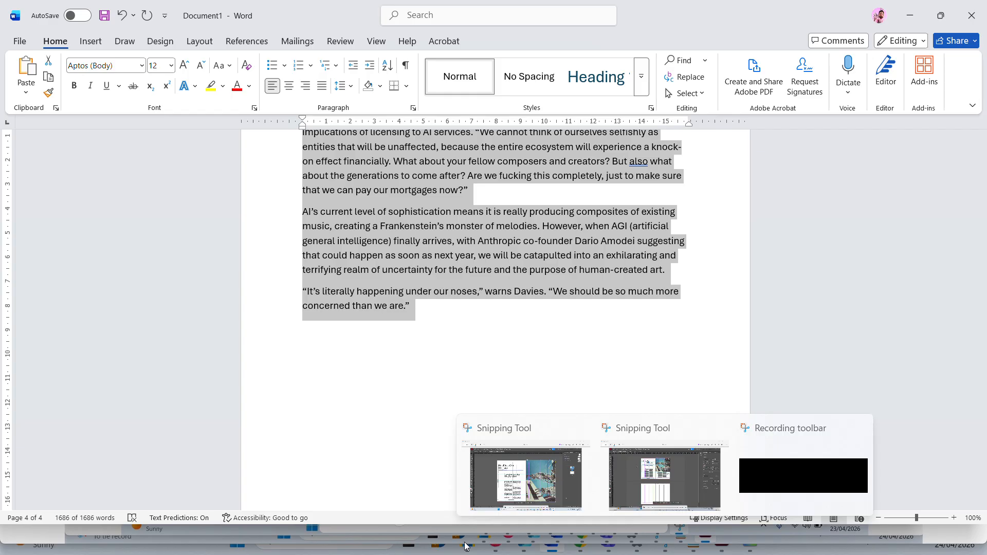
pyautogui.click(526, 476)
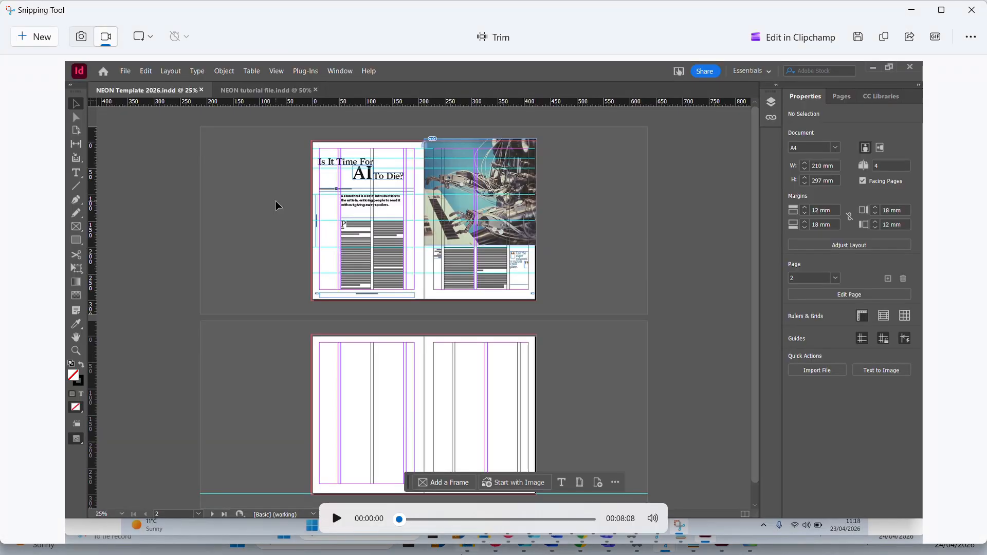
pyautogui.click(437, 546)
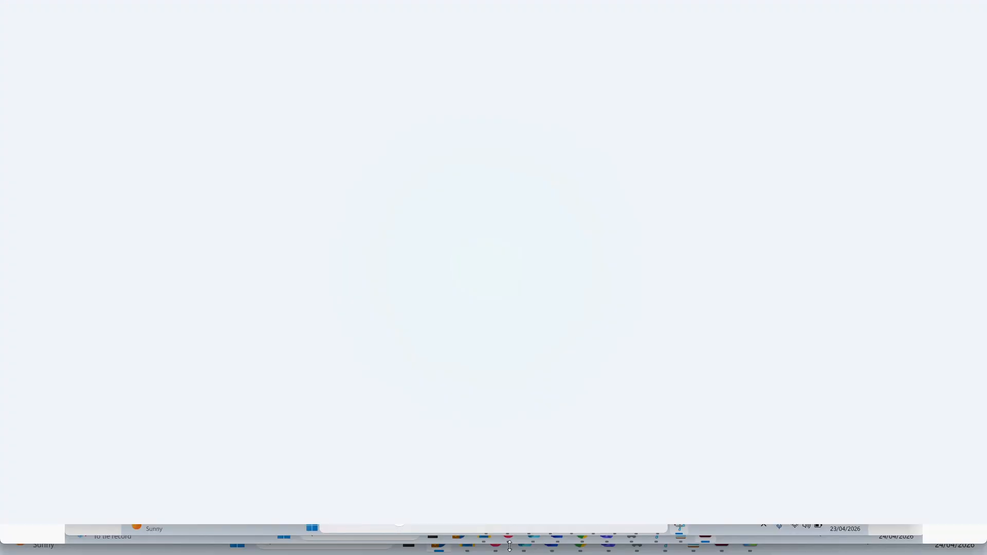
pyautogui.moveTo(555, 530)
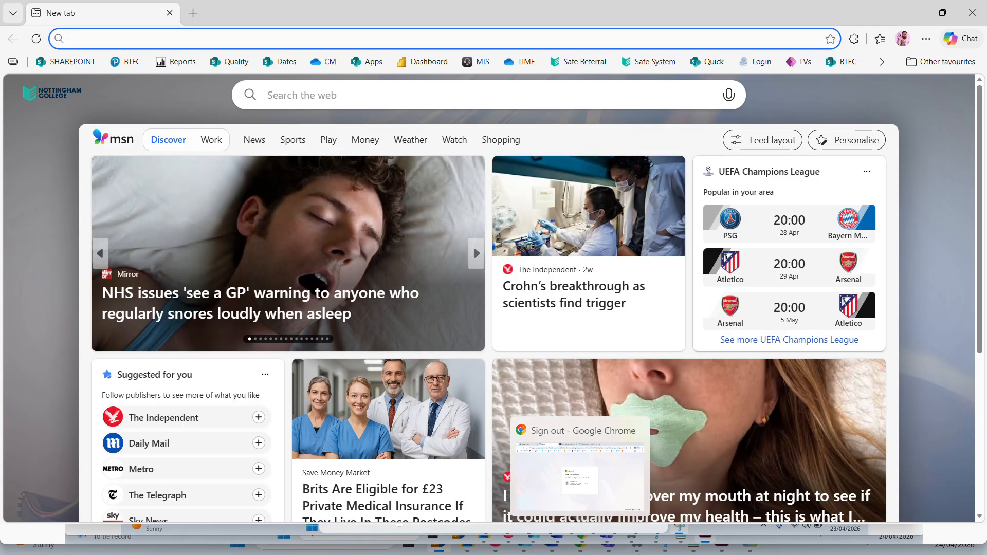
pyautogui.moveTo(717, 552)
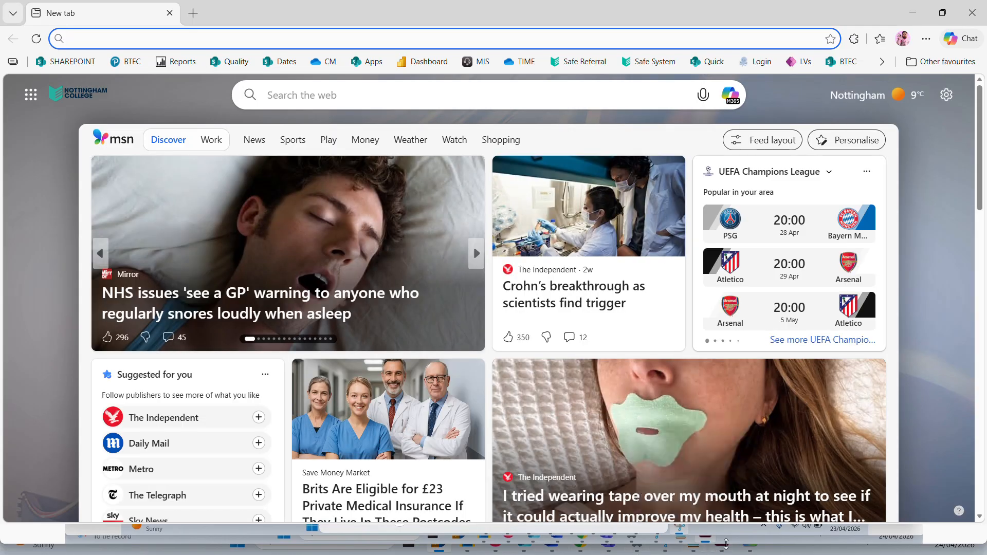
pyautogui.click(721, 551)
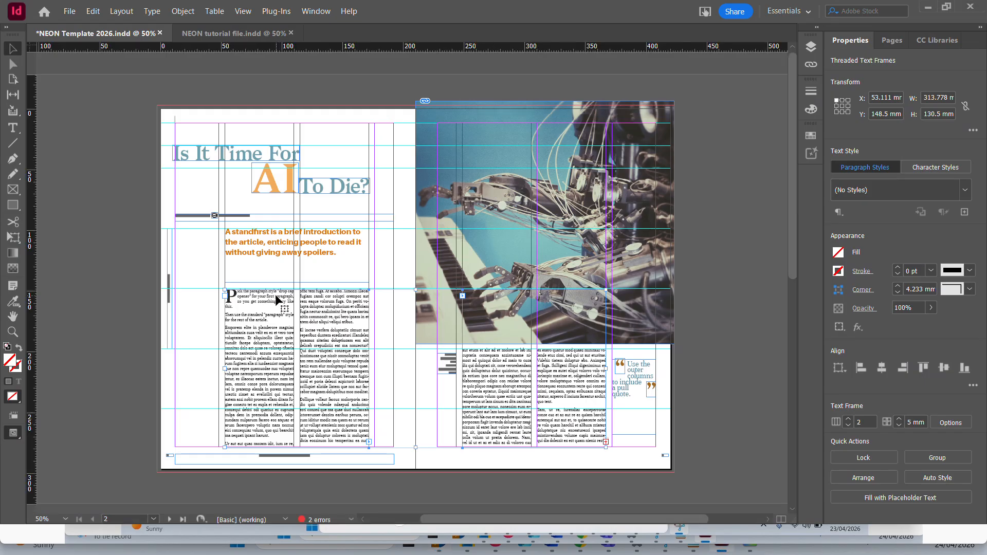
# Replace all the placeholder body text in the threaded frames with the article copied from Word.
pyautogui.hotkey('ctrl', '1')
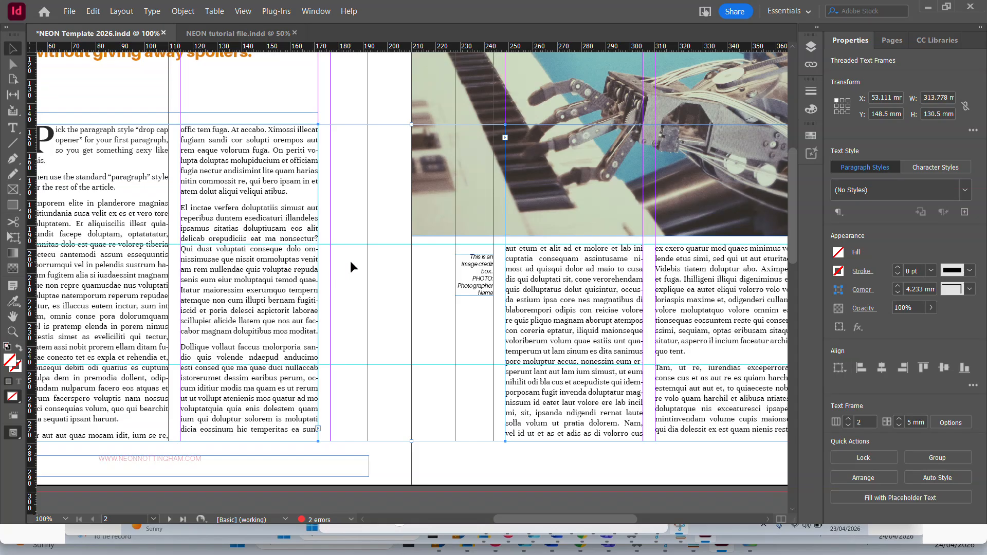
pyautogui.moveTo(350, 261); pyautogui.dragTo(553, 316)
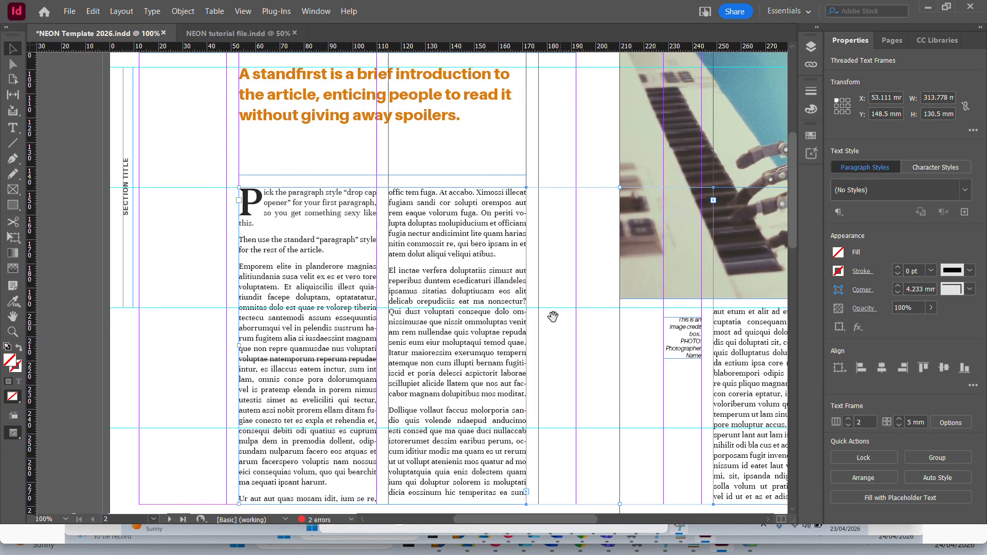
pyautogui.doubleClick(248, 198)
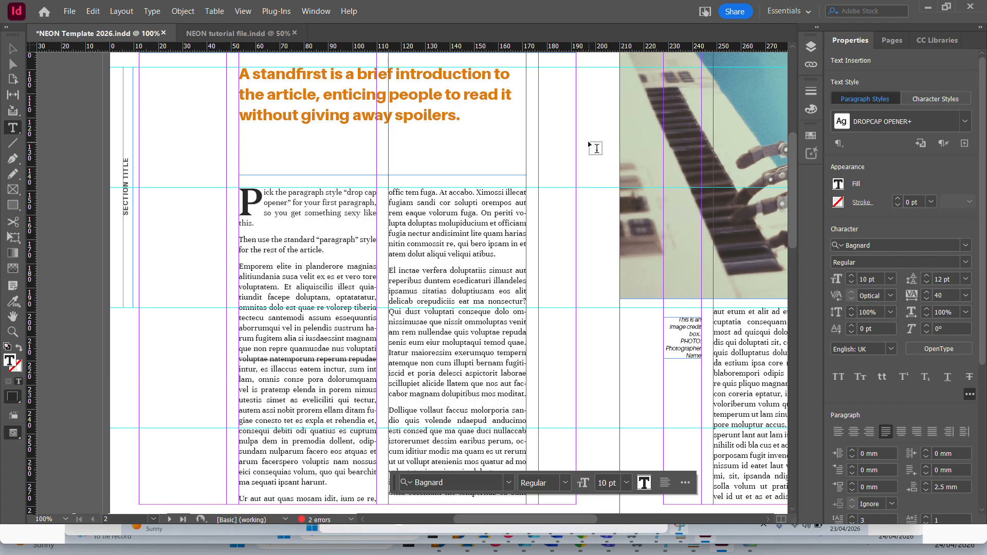
pyautogui.rightClick(313, 248)
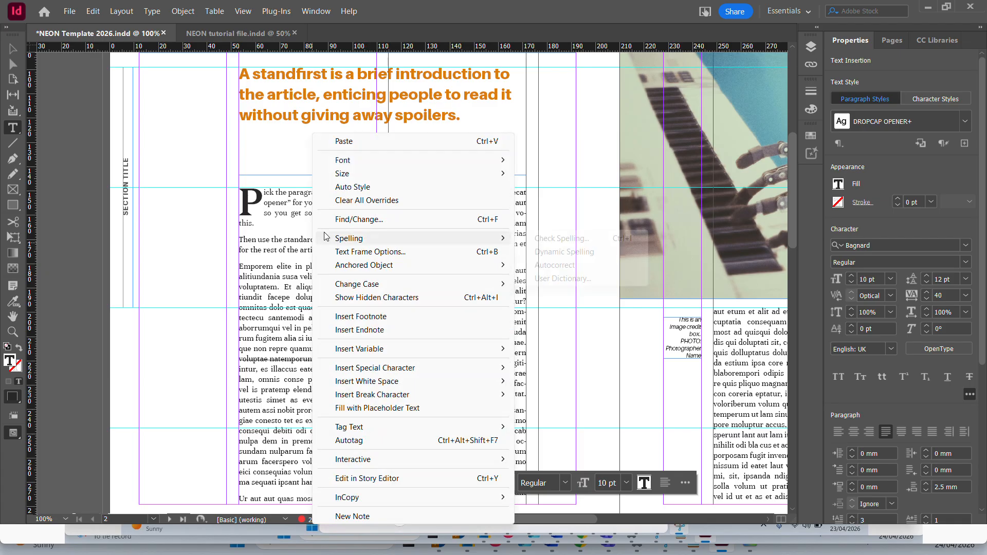
pyautogui.click(299, 244)
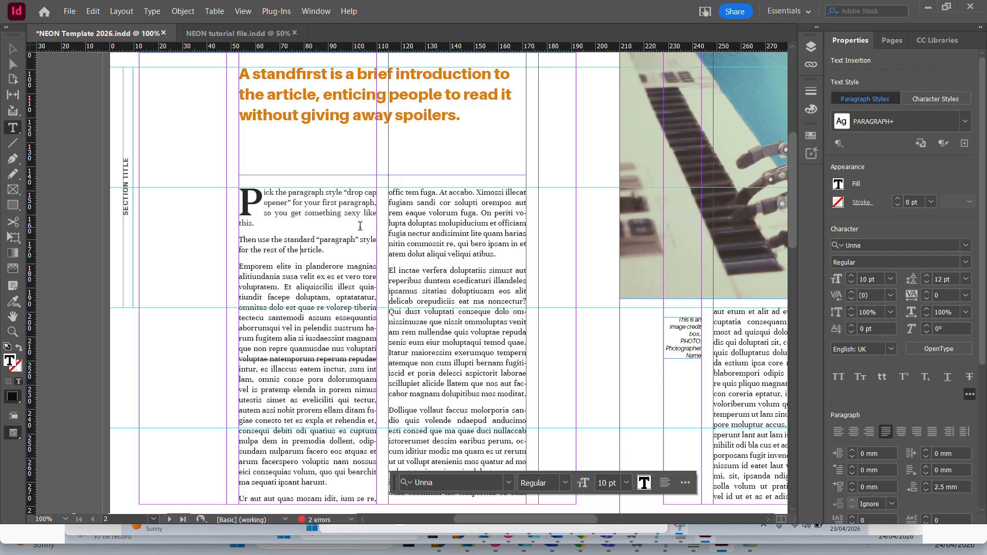
pyautogui.hotkey('ctrl', 'a')
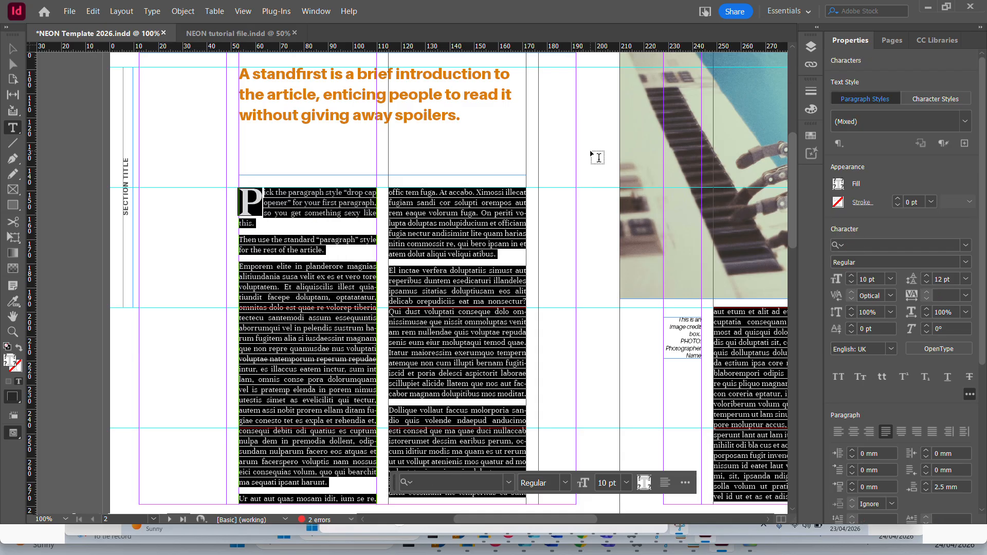
pyautogui.press('BackSpace')
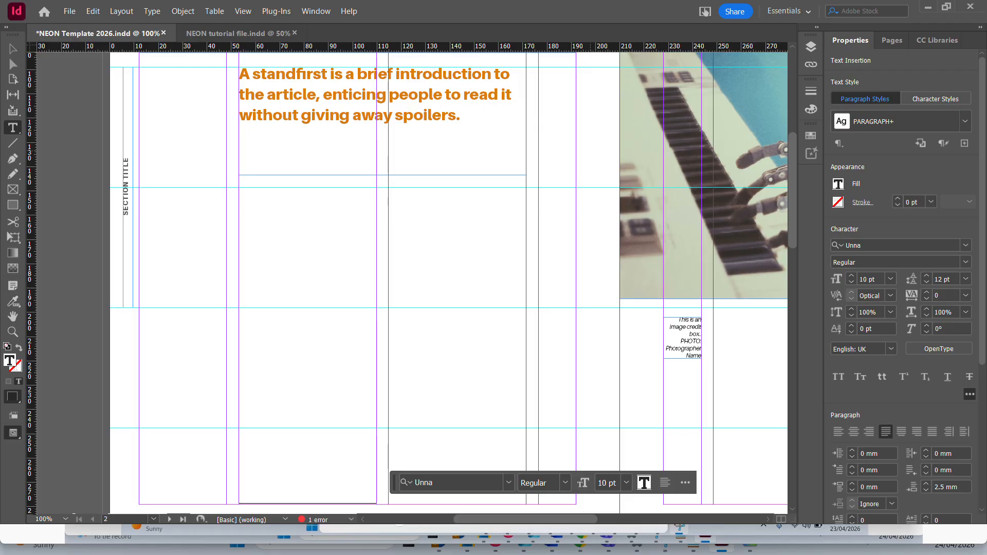
pyautogui.hotkey('ctrl', 'v')
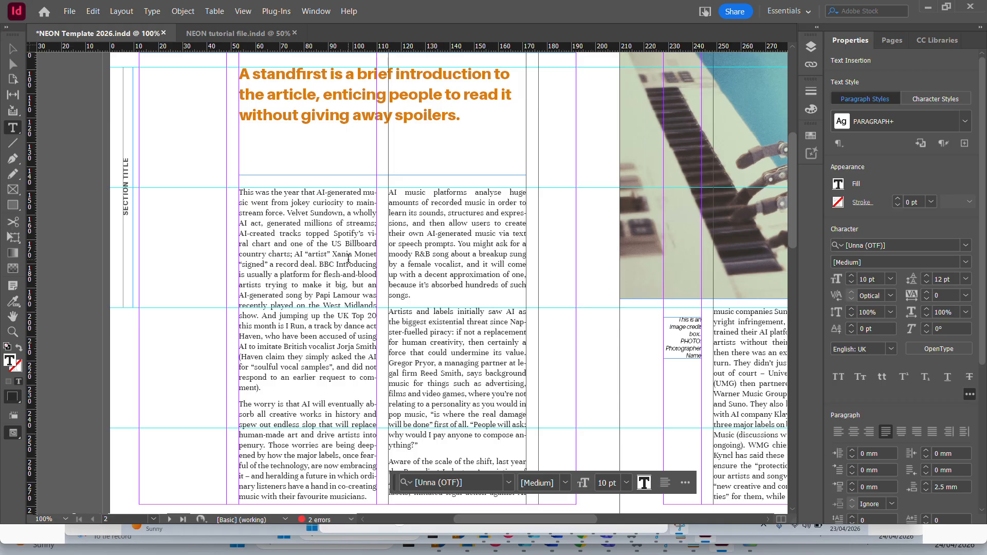
# Check how the pasted article flows from page 2 through the columns on page 3.
pyautogui.scroll(-10, 597, 278)
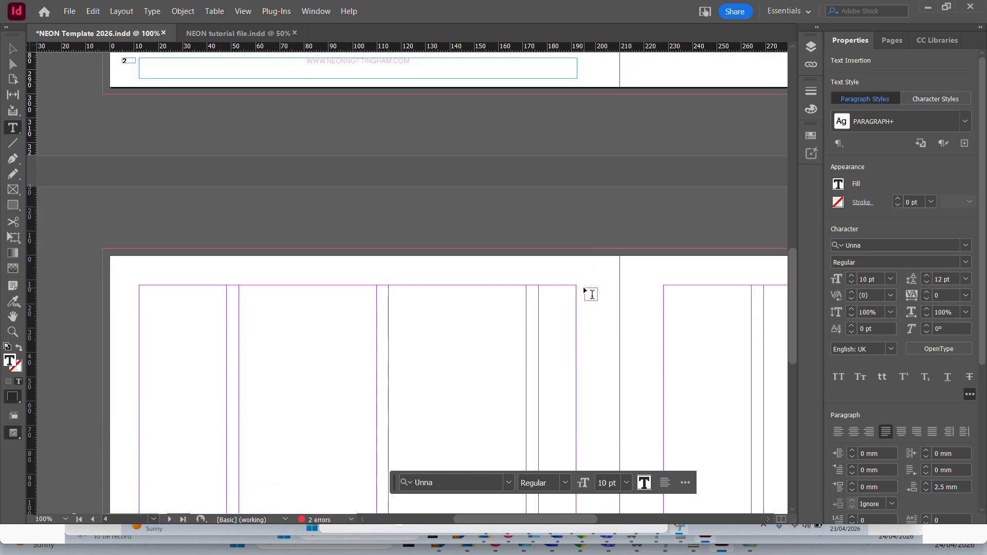
pyautogui.scroll(7, 591, 294)
pyautogui.scroll(3, 591, 294)
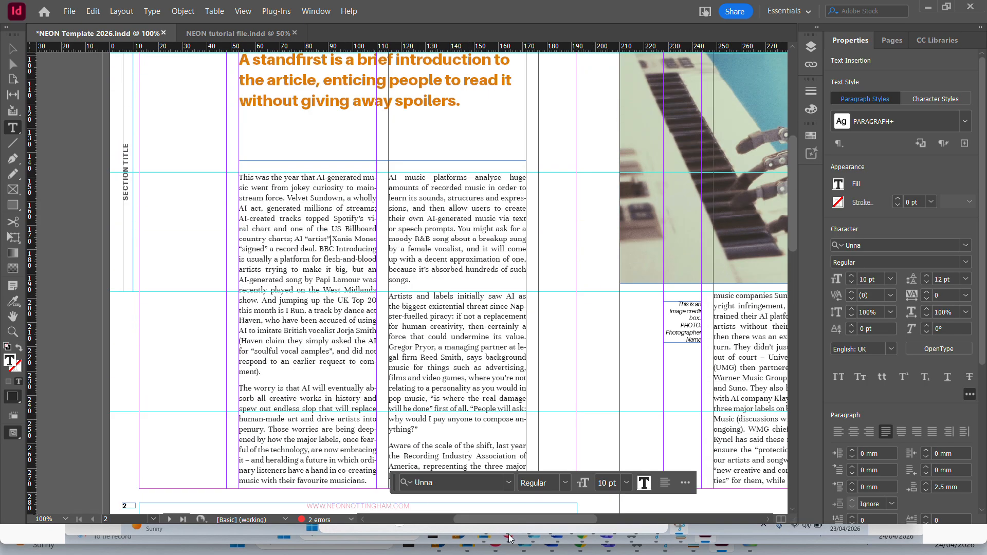
pyautogui.moveTo(512, 521); pyautogui.dragTo(617, 519)
pyautogui.scroll(-3, 605, 369)
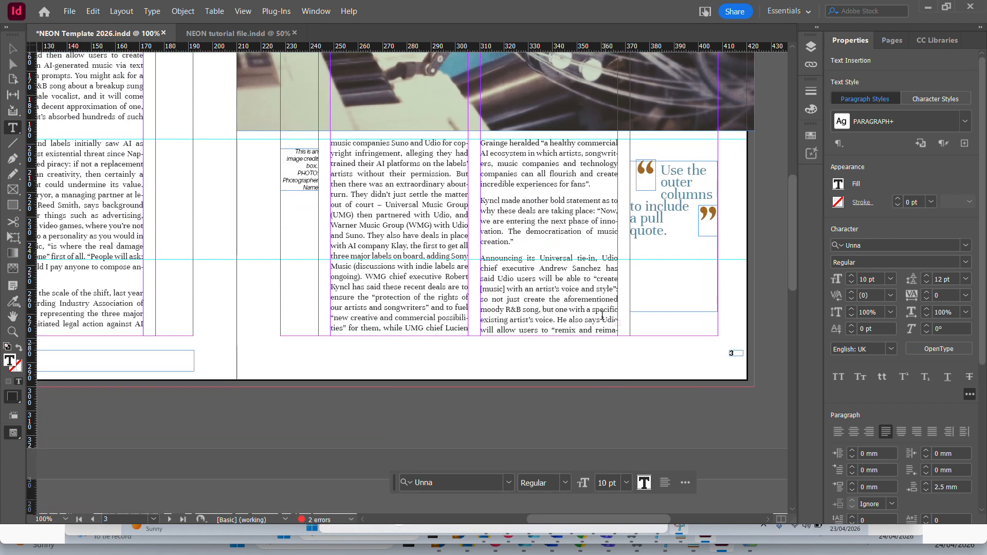
# Select the body text frame on page 3 and inspect the out port at its lower corner for overset text.
pyautogui.click(12, 48)
pyautogui.click(605, 283)
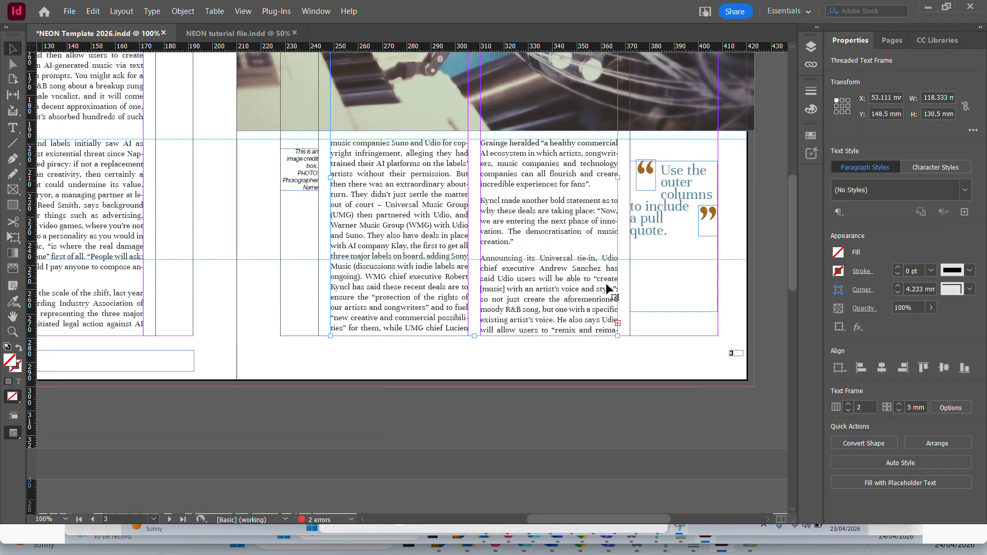
pyautogui.hotkey('ctrl', '2')
pyautogui.scroll(-5, 780, 328)
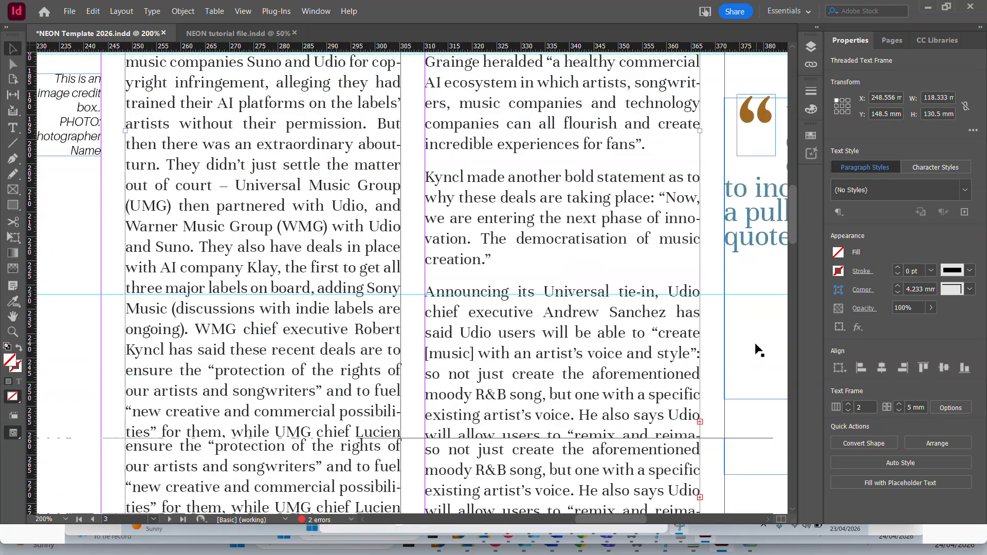
pyautogui.hotkey('ctrl', '4')
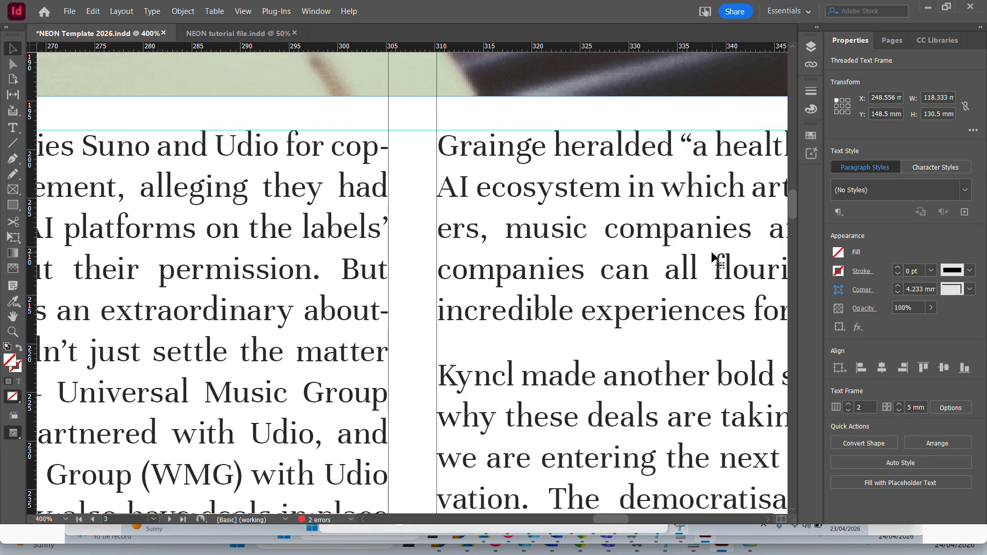
pyautogui.scroll(-4, 687, 347)
pyautogui.moveTo(687, 349); pyautogui.dragTo(112, 230)
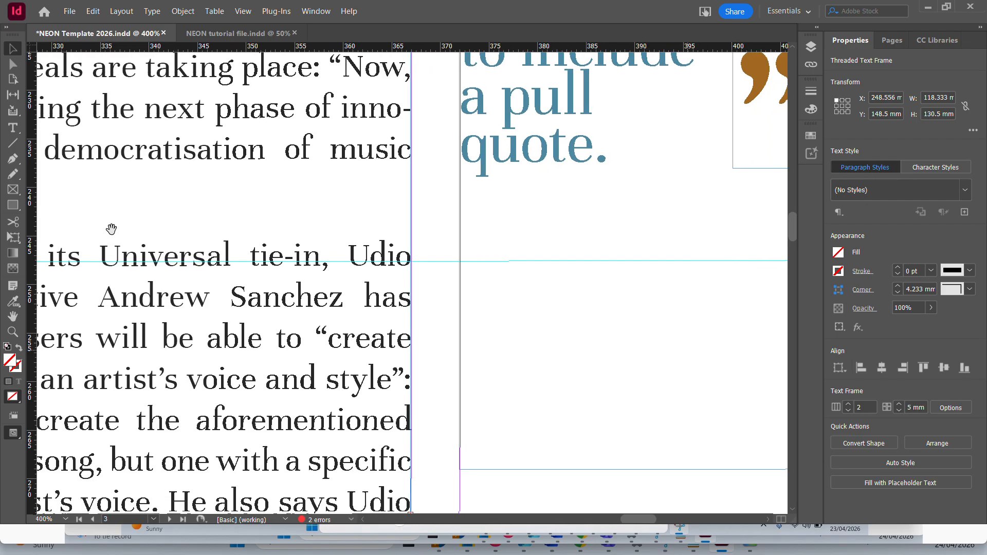
pyautogui.moveTo(241, 395); pyautogui.dragTo(293, 136)
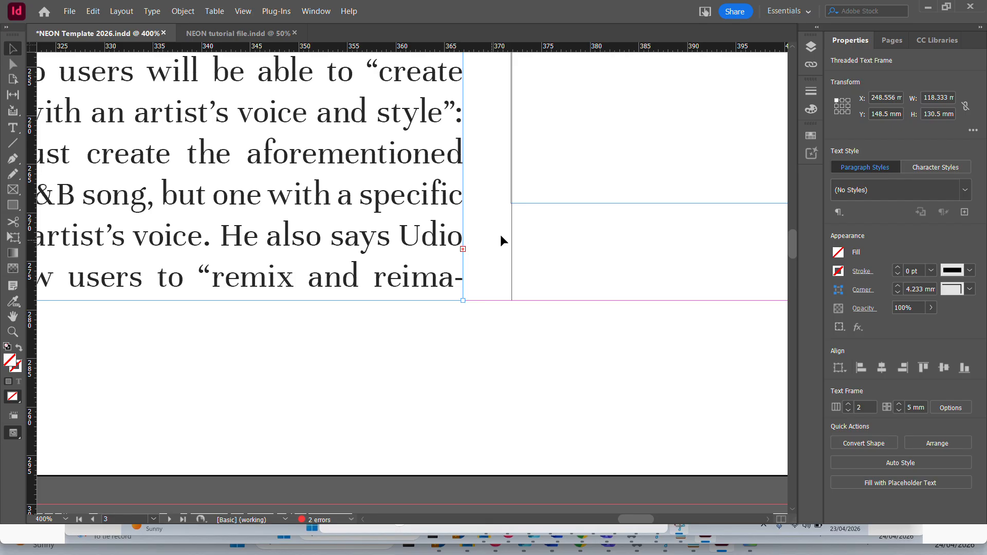
pyautogui.hotkey('ctrl', '-')
pyautogui.hotkey('ctrl', '-')
pyautogui.hotkey('ctrl', '-')
pyautogui.hotkey('ctrl', '-')
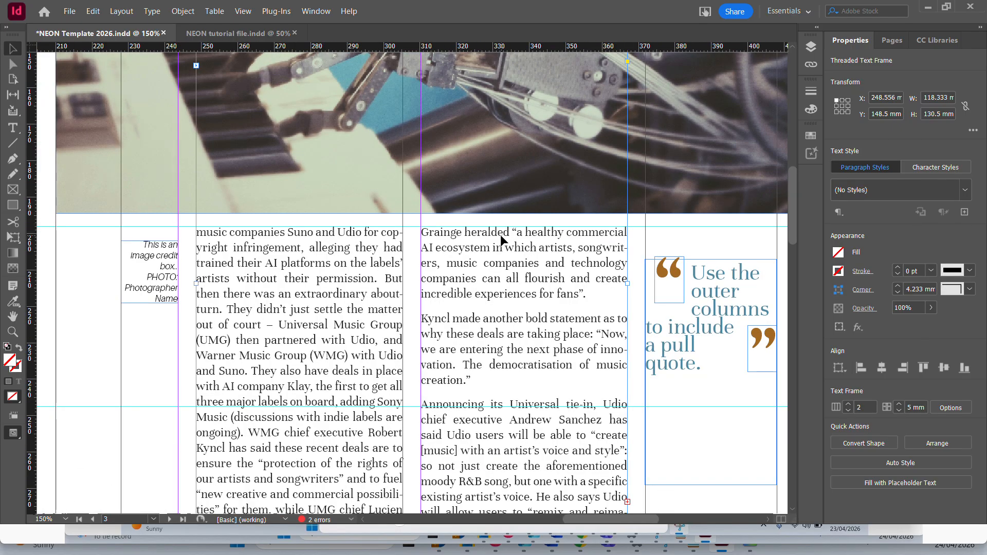
pyautogui.hotkey('ctrl', '-')
pyautogui.hotkey('ctrl', '-')
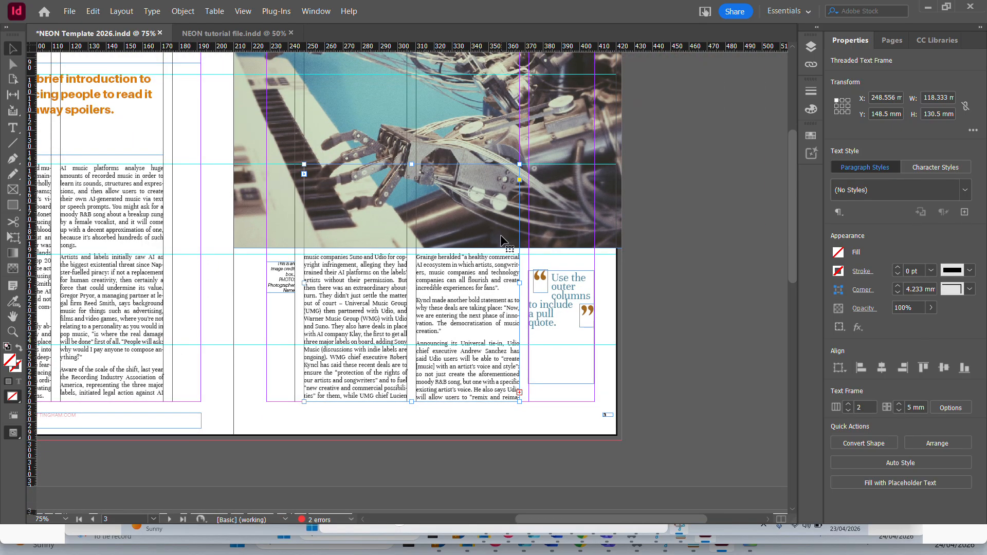
# Apply the STANDFIRST WITH HIGHLIGHT paragraph style to the article's first paragraph on page 2 and check the reflowed text.
pyautogui.moveTo(212, 276); pyautogui.dragTo(562, 362)
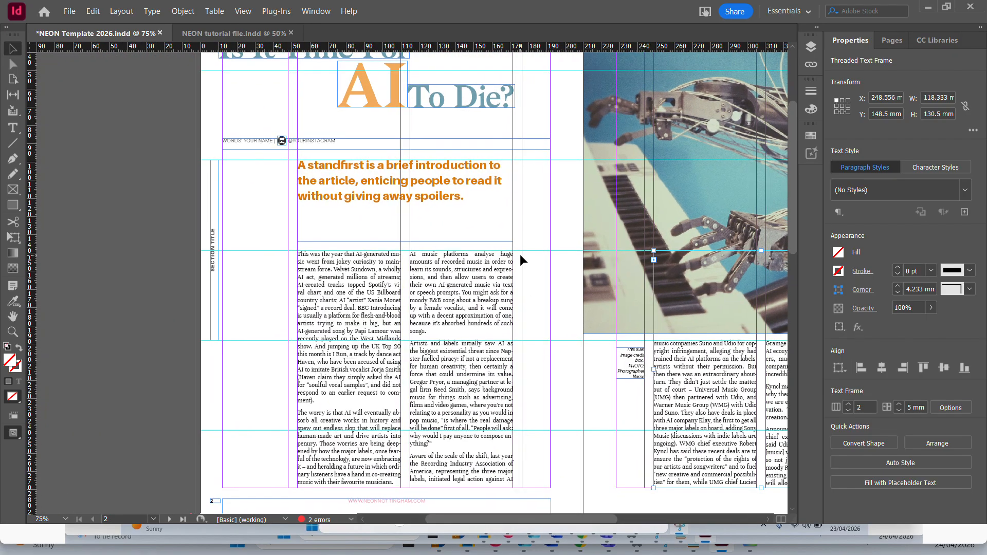
pyautogui.doubleClick(349, 274)
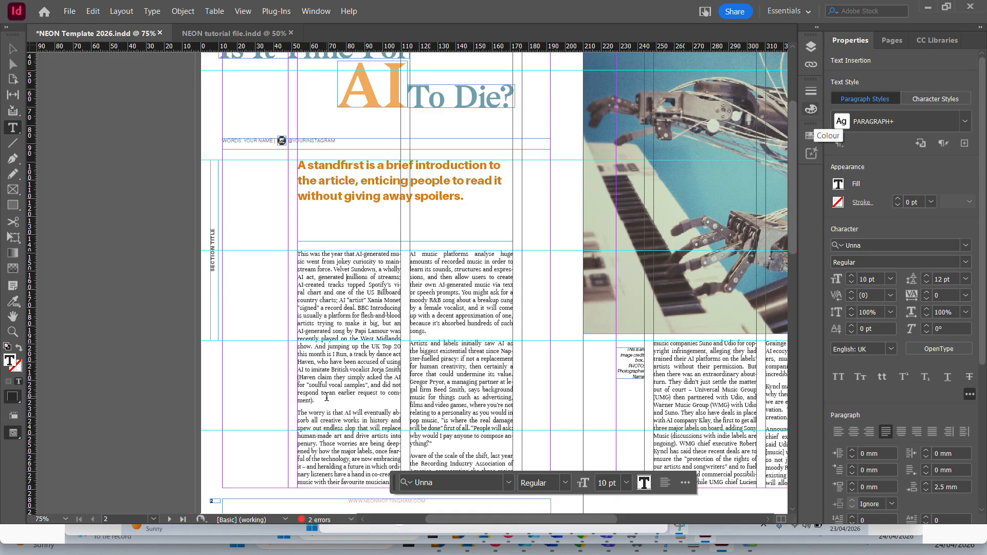
pyautogui.moveTo(327, 400); pyautogui.dragTo(353, 230)
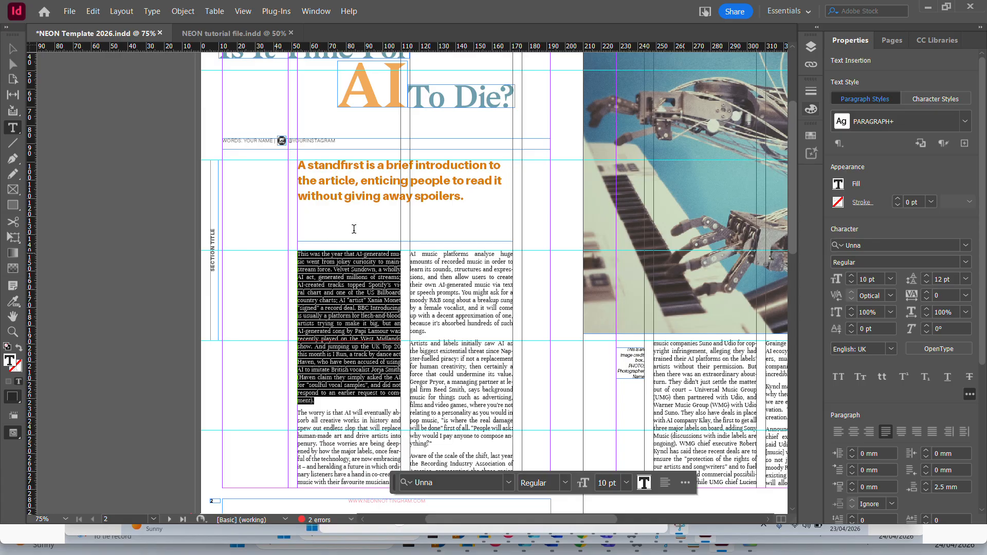
pyautogui.click(967, 123)
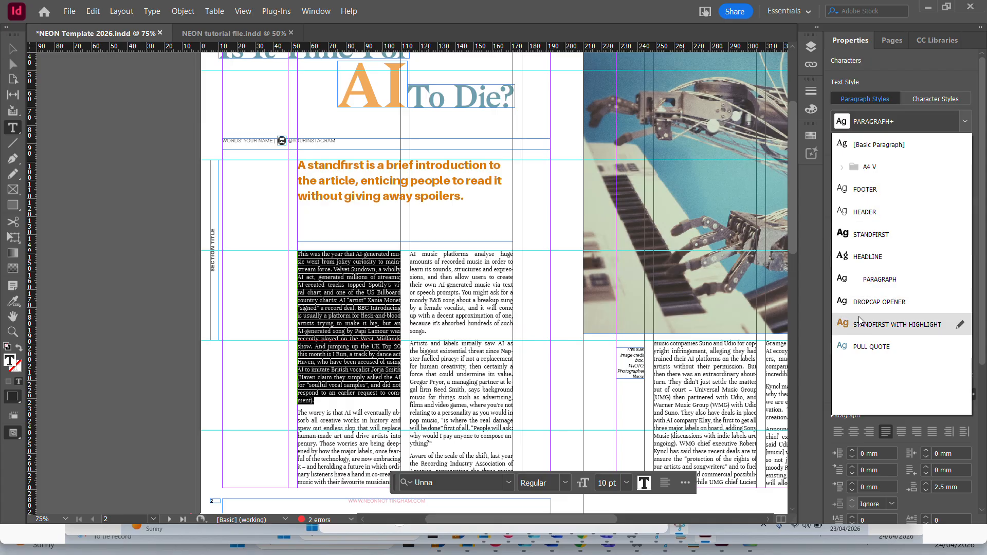
pyautogui.click(869, 329)
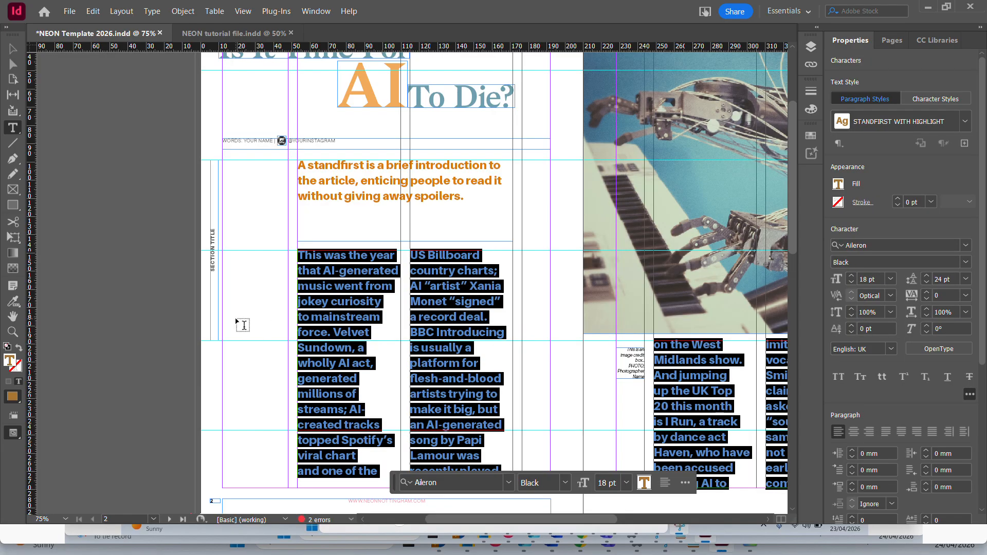
pyautogui.click(347, 317)
pyautogui.scroll(-1, 373, 264)
pyautogui.scroll(1, 374, 264)
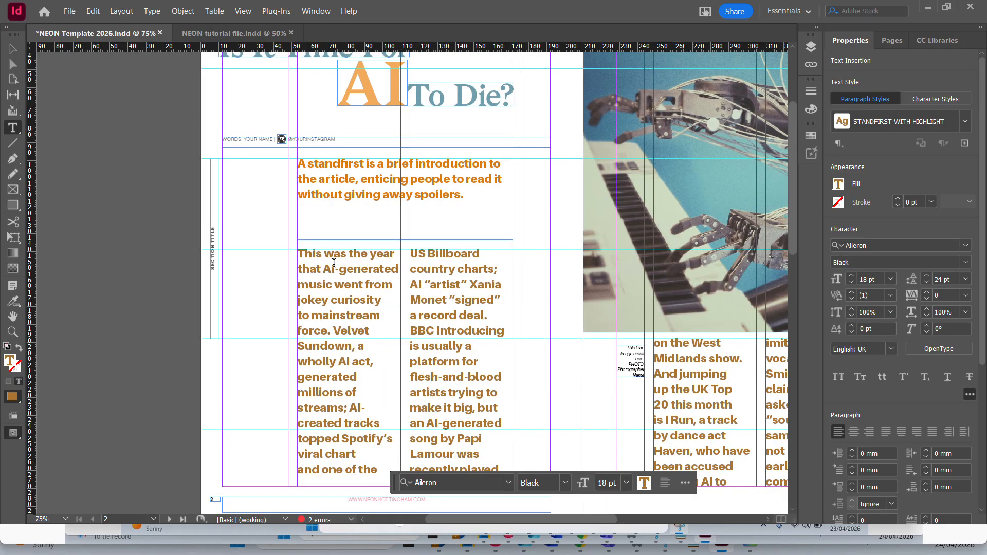
# Select the whole article below the standfirst and apply the PARAGRAPH paragraph style to it.
pyautogui.click(309, 264)
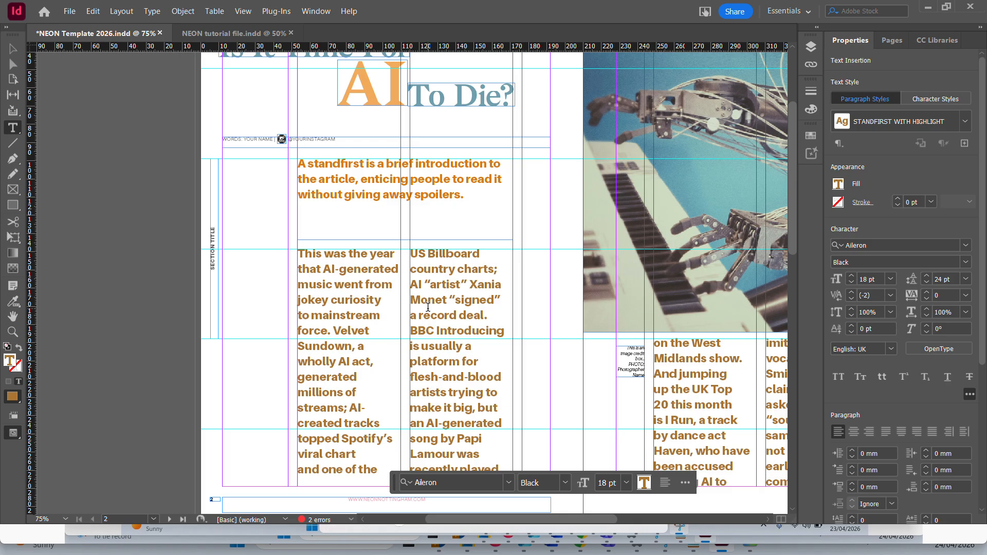
pyautogui.hotkey('ctrl', 'a')
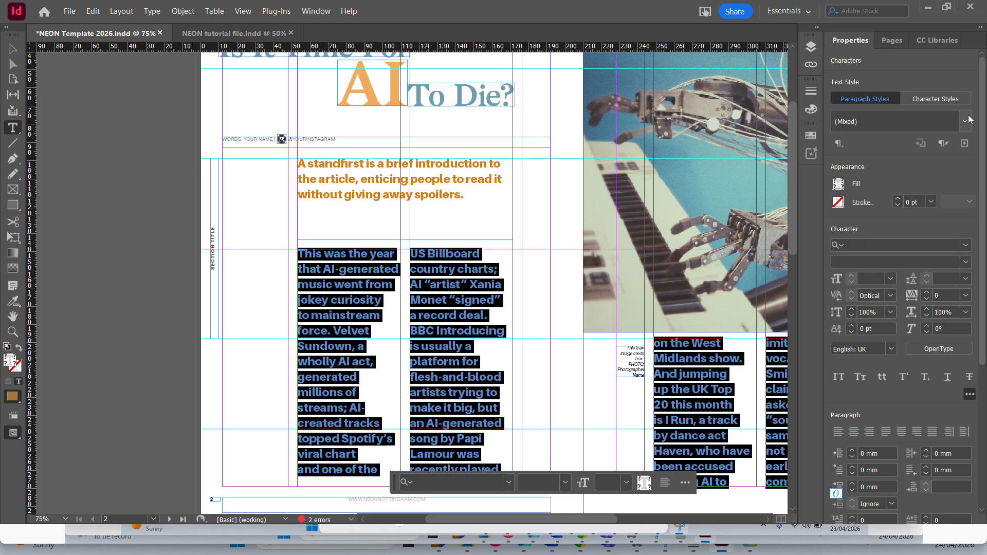
pyautogui.click(965, 121)
pyautogui.click(952, 279)
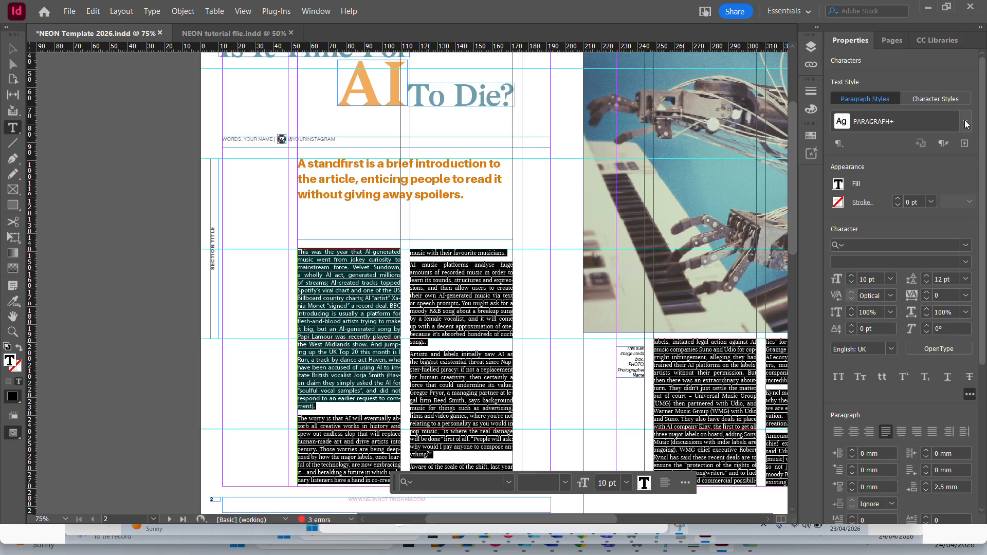
pyautogui.click(363, 360)
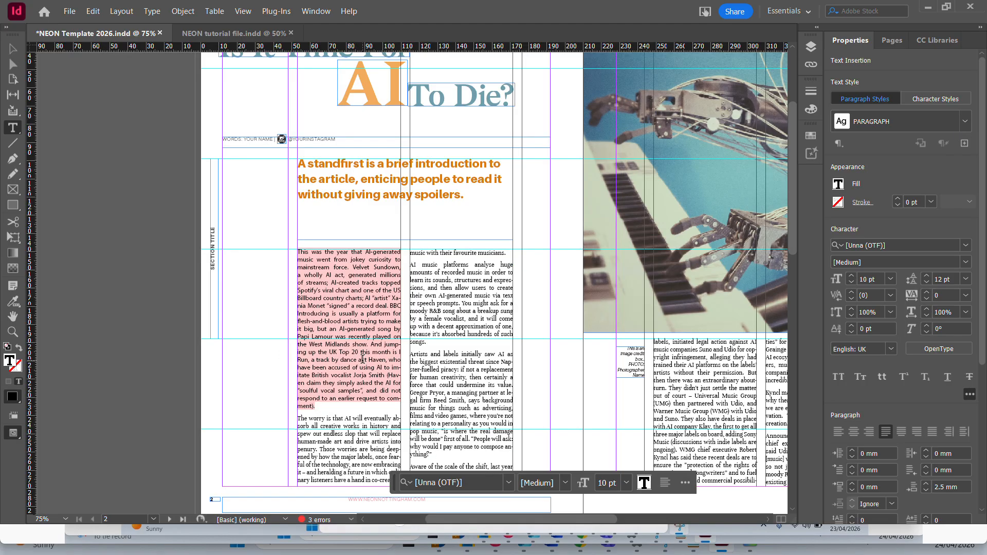
# Set the font of the article's first body paragraph on page 2 to Unna and reselect that paragraph.
pyautogui.moveTo(325, 406); pyautogui.dragTo(266, 248)
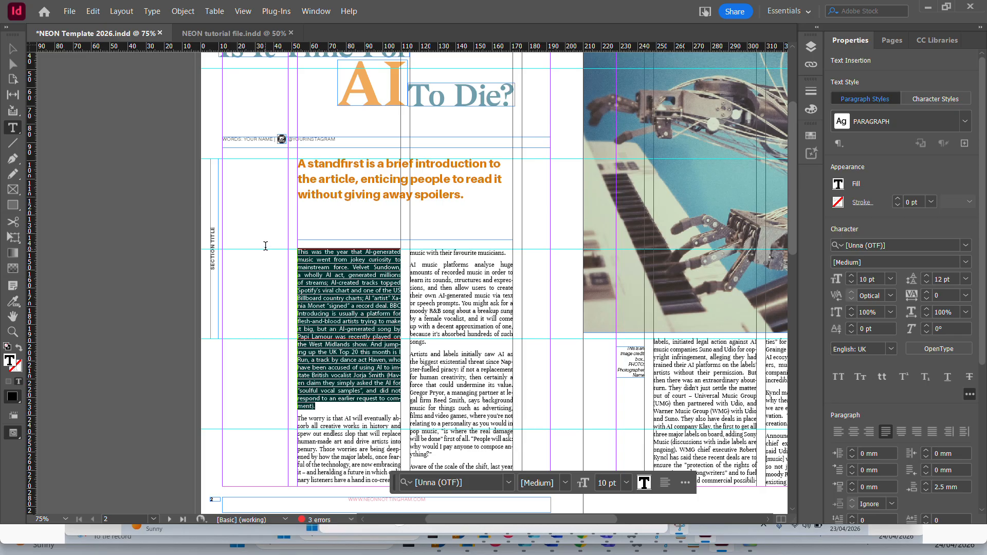
pyautogui.click(965, 247)
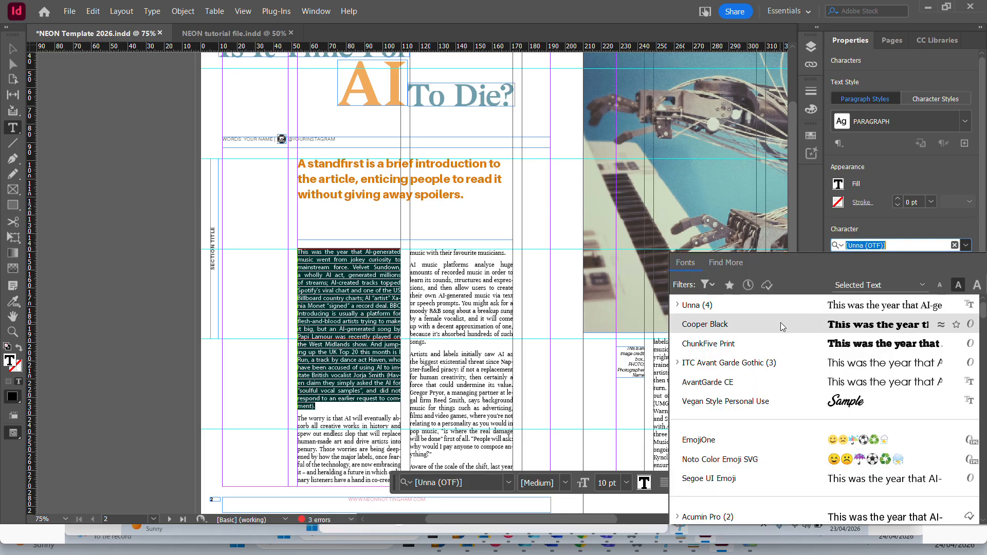
pyautogui.click(778, 307)
pyautogui.click(426, 307)
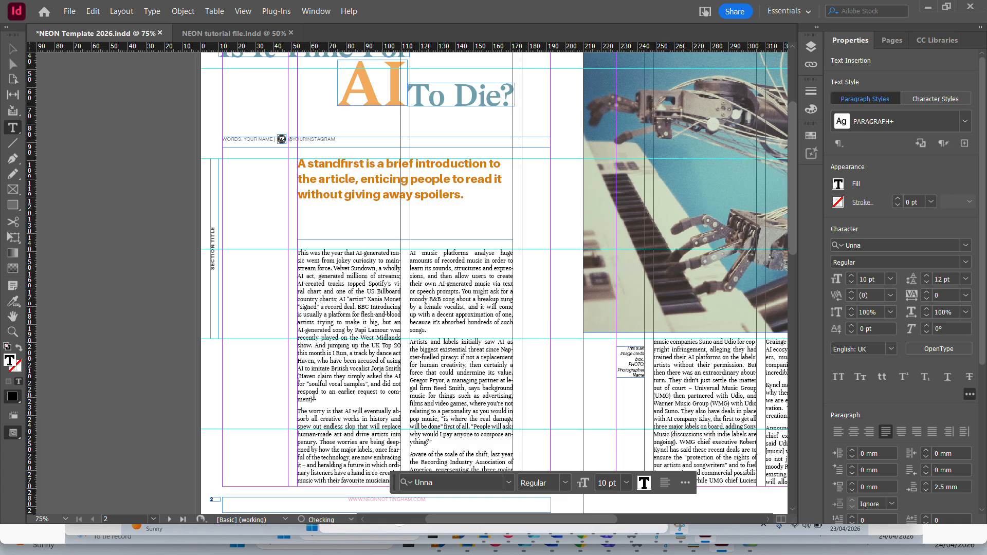
pyautogui.moveTo(315, 399); pyautogui.dragTo(272, 249)
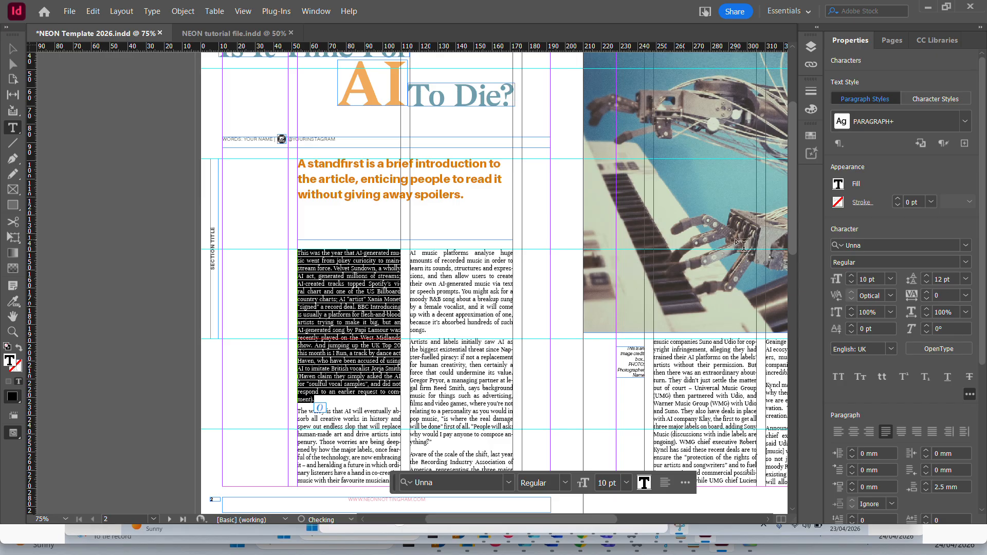
# Switch to the NEON tutorial file and examine the opening drop cap's paragraph style, font and colour on page 2.
pyautogui.click(235, 33)
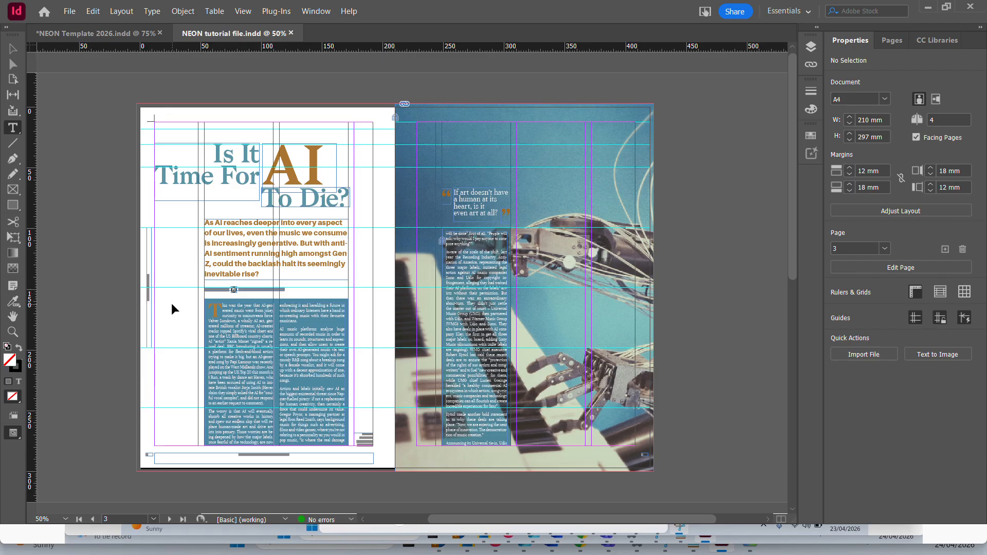
pyautogui.hotkey('ctrl', '=')
pyautogui.hotkey('ctrl', '=')
pyautogui.hotkey('ctrl', '=')
pyautogui.hotkey('ctrl', '=')
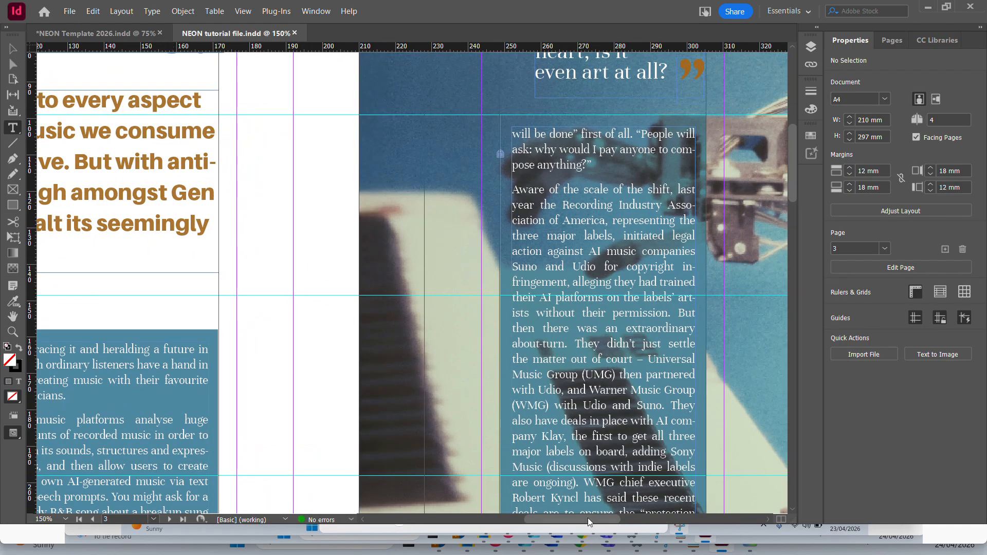
pyautogui.moveTo(589, 522); pyautogui.dragTo(530, 521)
pyautogui.scroll(-3, 332, 330)
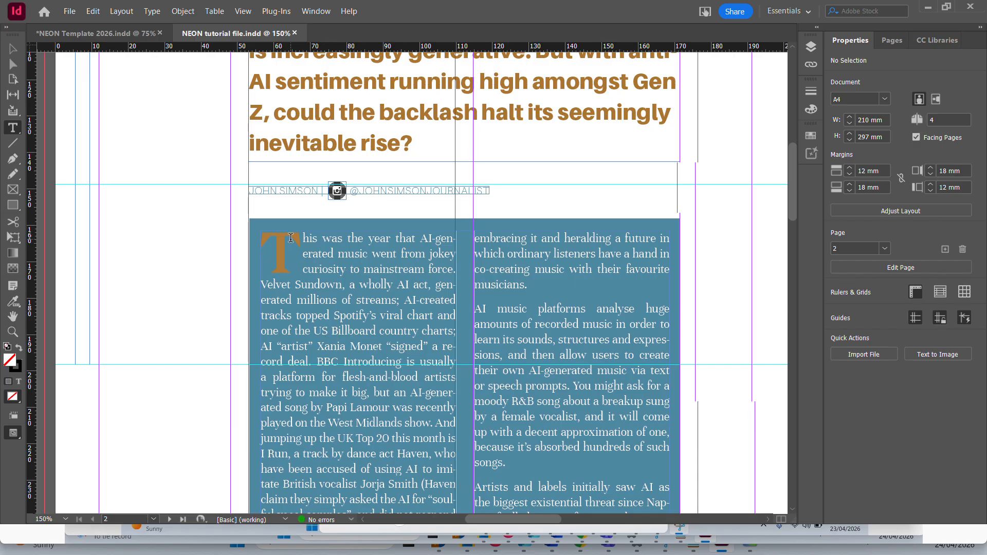
pyautogui.moveTo(295, 249); pyautogui.dragTo(265, 245)
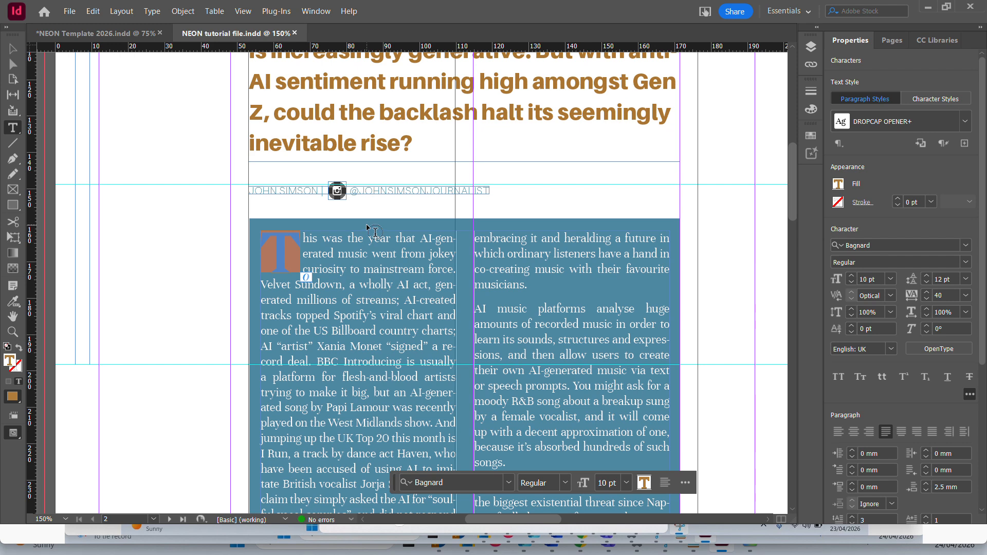
pyautogui.click(348, 276)
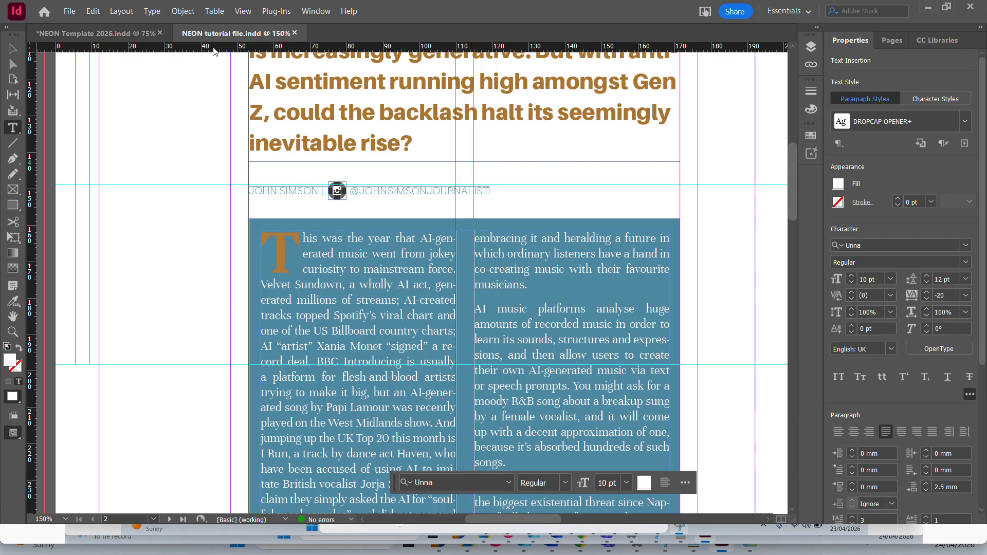
# Return to the NEON Template 2026 document and apply the DROPCAP OPENER paragraph style to the selected first body paragraph.
pyautogui.click(82, 33)
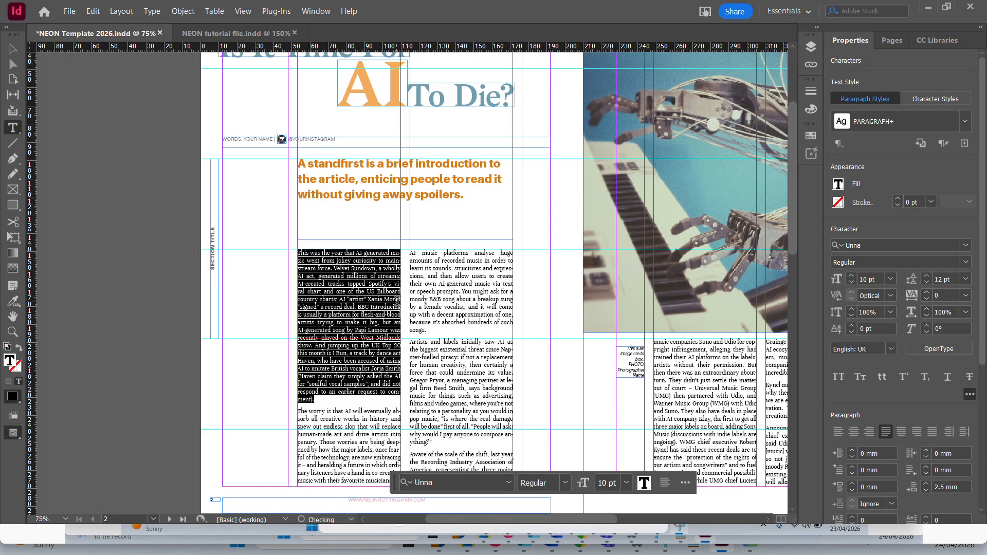
pyautogui.click(966, 122)
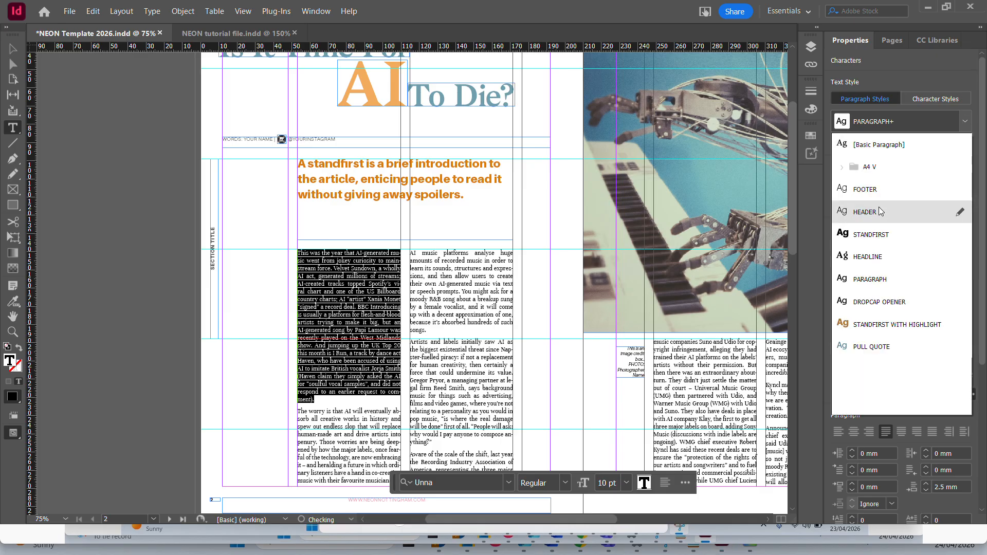
pyautogui.click(880, 302)
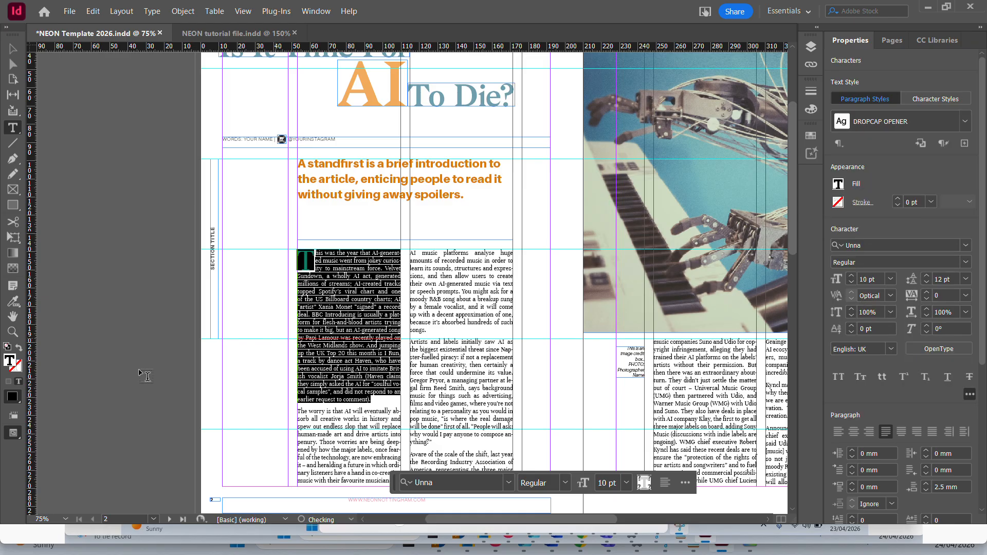
pyautogui.click(324, 295)
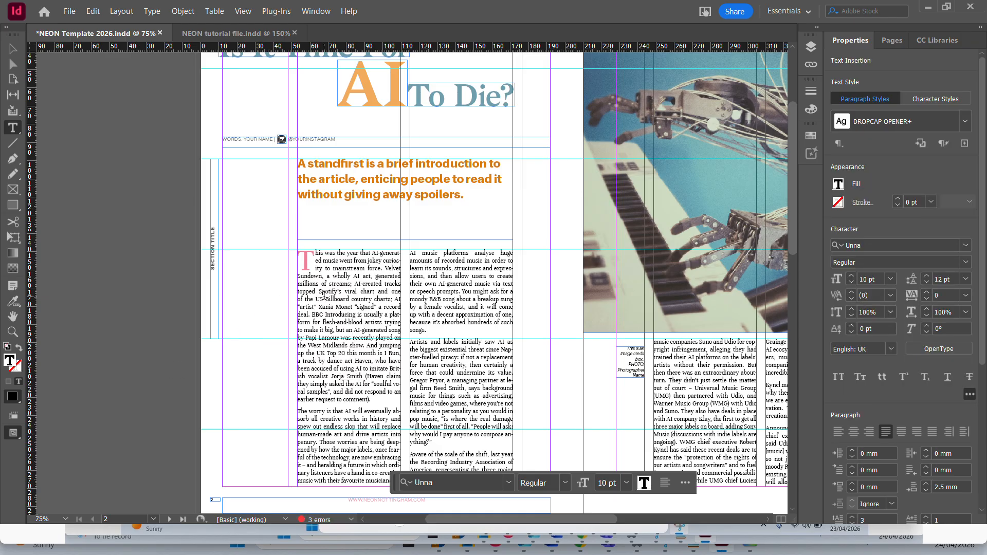
# Fill the drop cap T with the dark orange C=11 M=58 swatch from the Deep_Theme colour group and deselect the text.
pyautogui.hotkey('ctrl', '=')
pyautogui.hotkey('ctrl', '=')
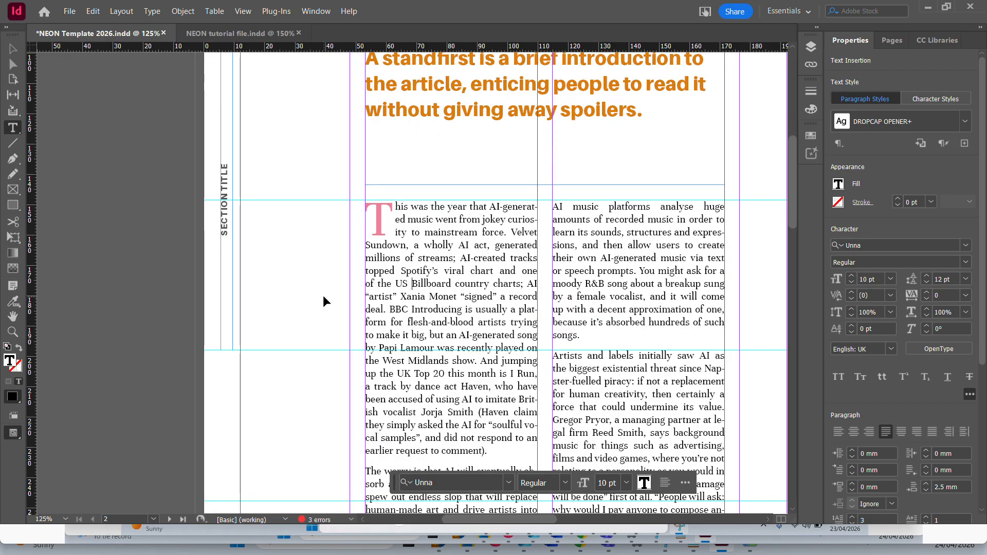
pyautogui.hotkey('ctrl', '=')
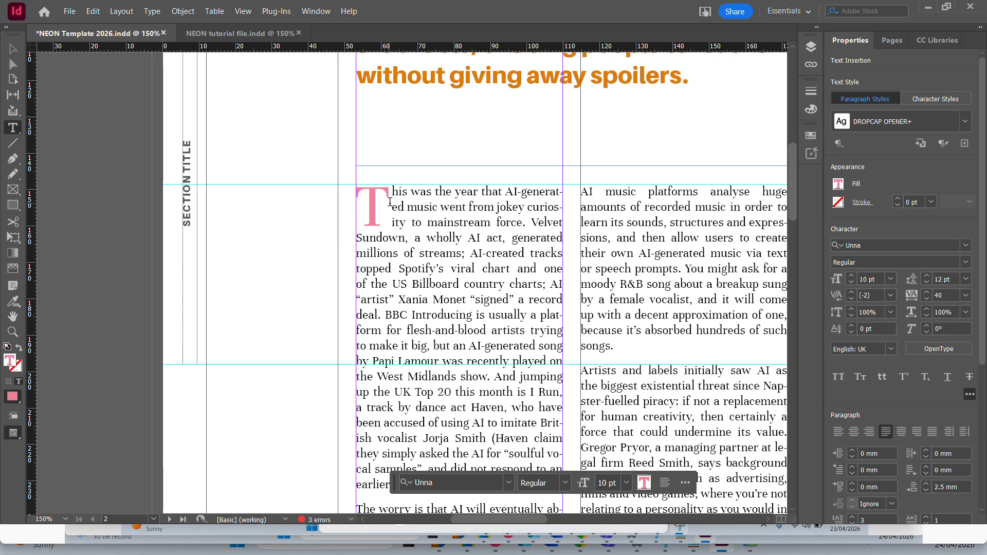
pyautogui.moveTo(389, 201); pyautogui.dragTo(372, 202)
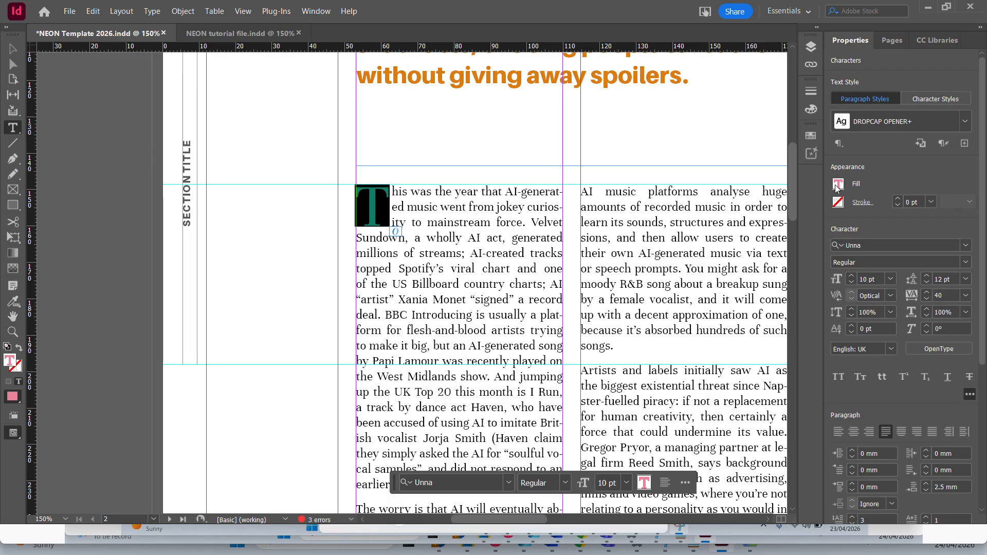
pyautogui.click(840, 204)
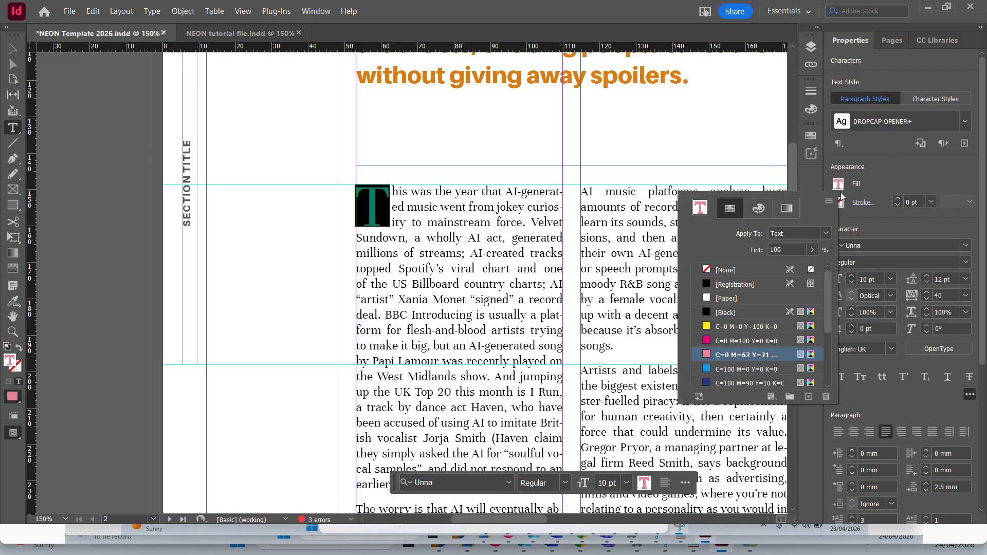
pyautogui.scroll(-3, 742, 332)
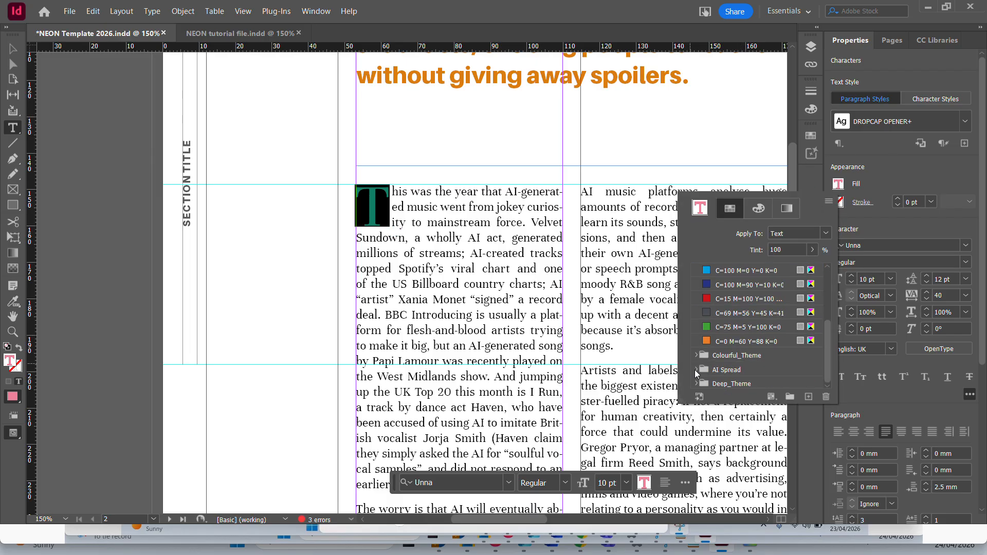
pyautogui.scroll(3, 744, 320)
pyautogui.scroll(-3, 746, 324)
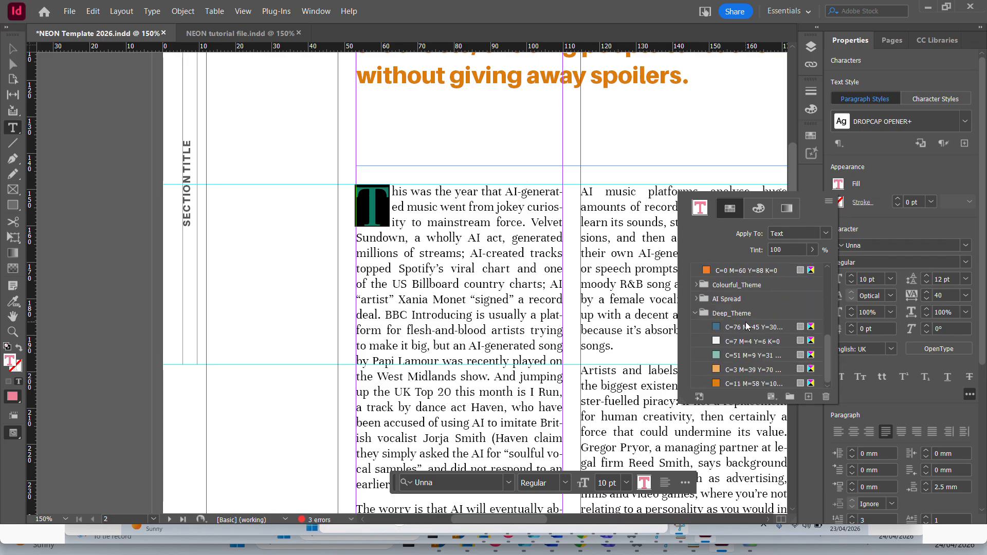
pyautogui.click(752, 386)
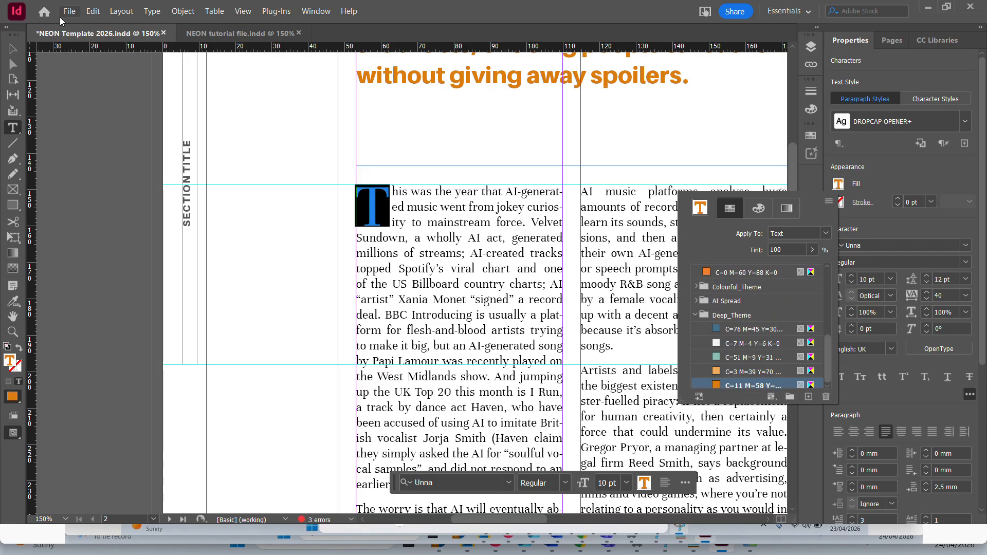
pyautogui.click(12, 49)
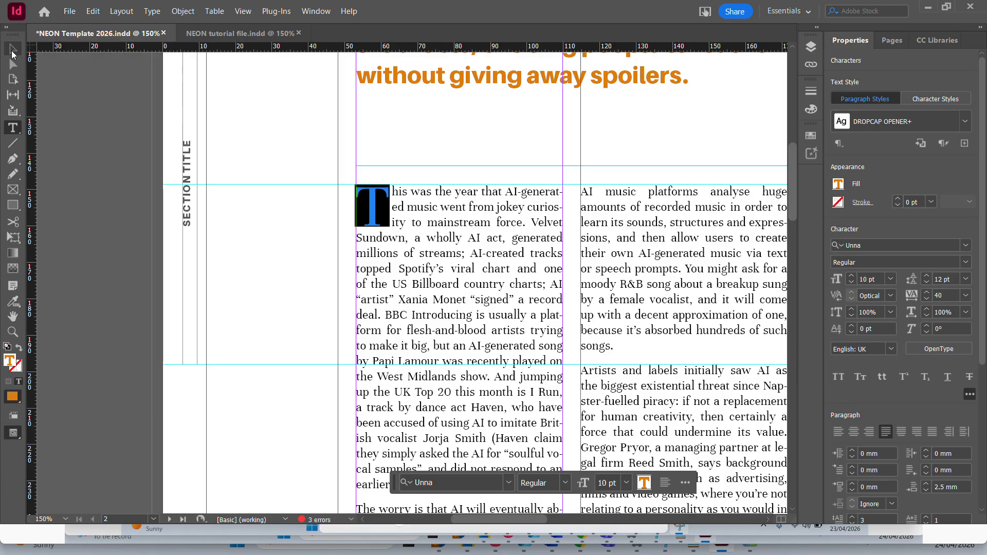
pyautogui.click(171, 99)
# Give the paragraph beginning "AI music platforms" in the second column of page 2 a drop cap three lines high.
pyautogui.scroll(-3, 567, 143)
pyautogui.scroll(-2, 568, 150)
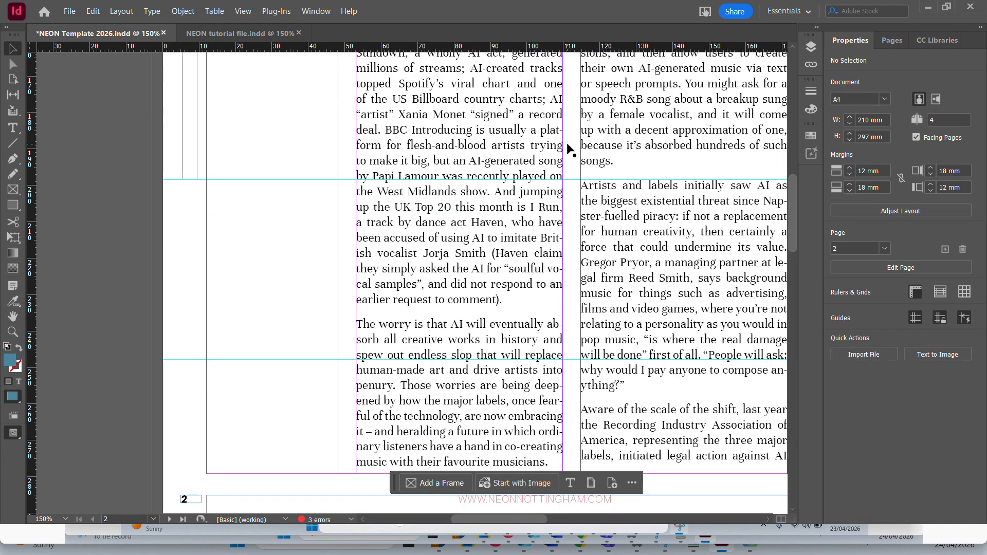
pyautogui.scroll(5, 569, 151)
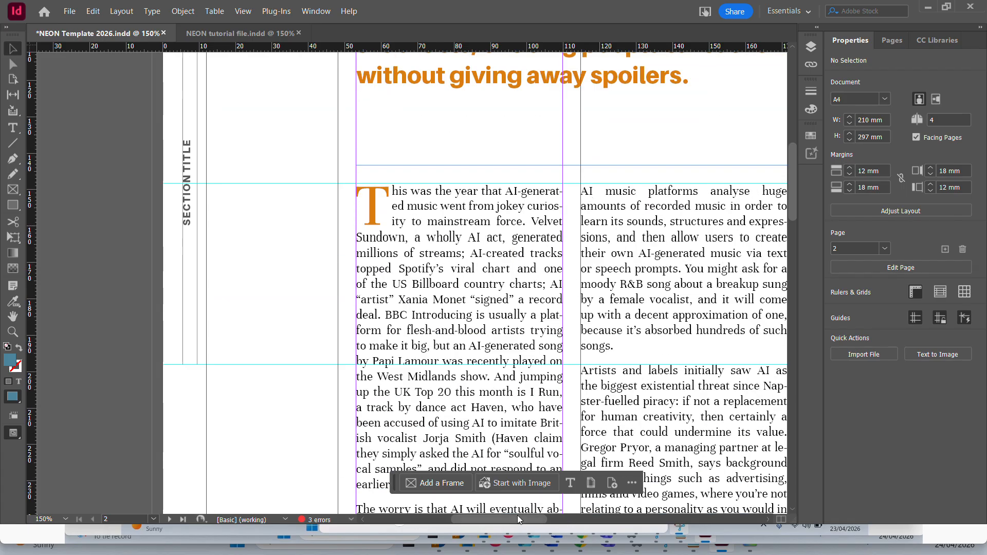
pyautogui.moveTo(517, 515); pyautogui.dragTo(545, 517)
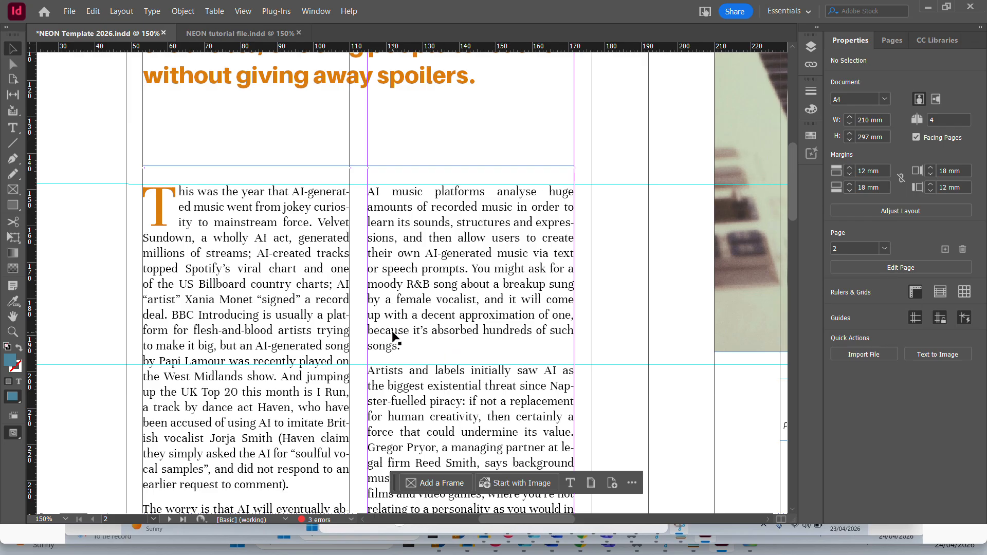
pyautogui.click(394, 337)
pyautogui.scroll(-5, 400, 314)
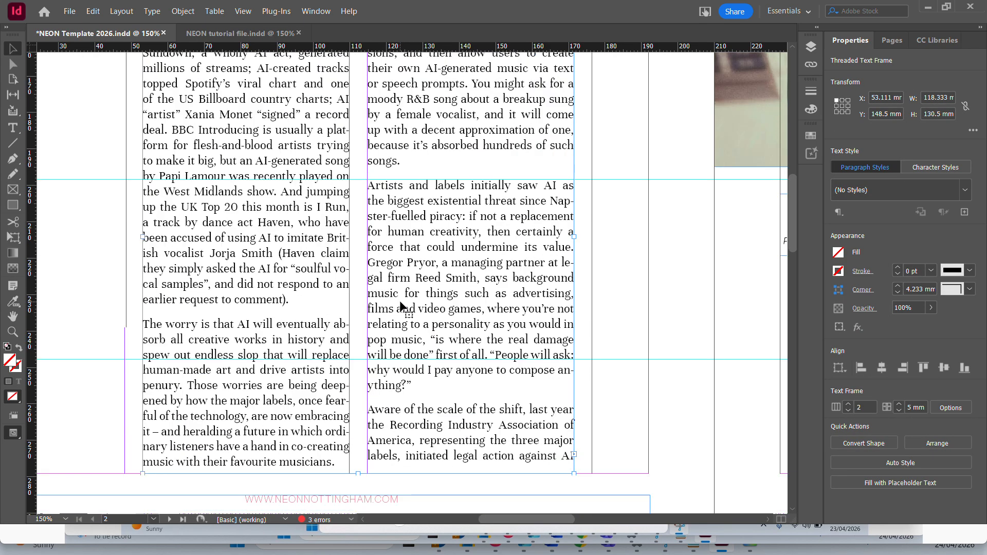
pyautogui.scroll(3, 403, 307)
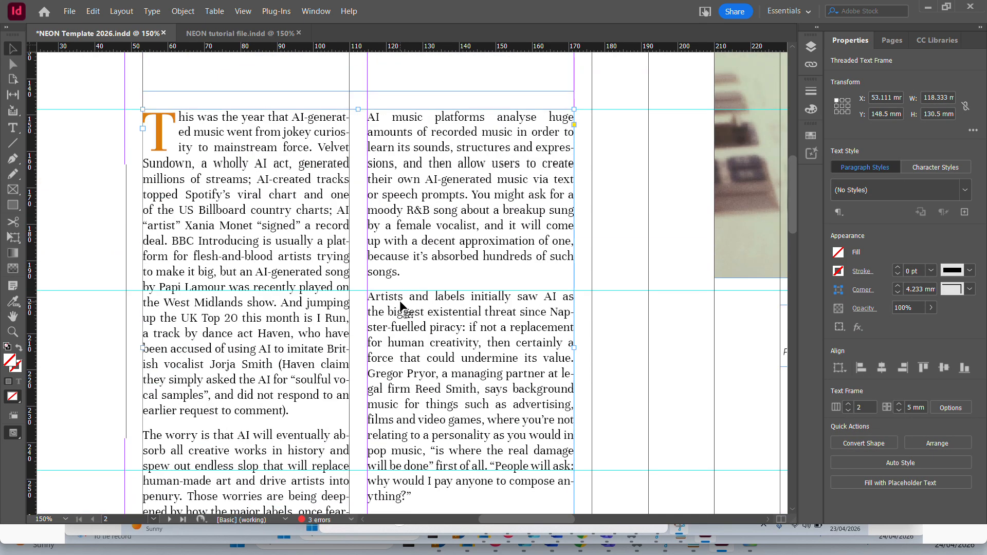
pyautogui.doubleClick(402, 270)
pyautogui.moveTo(401, 271); pyautogui.dragTo(371, 117)
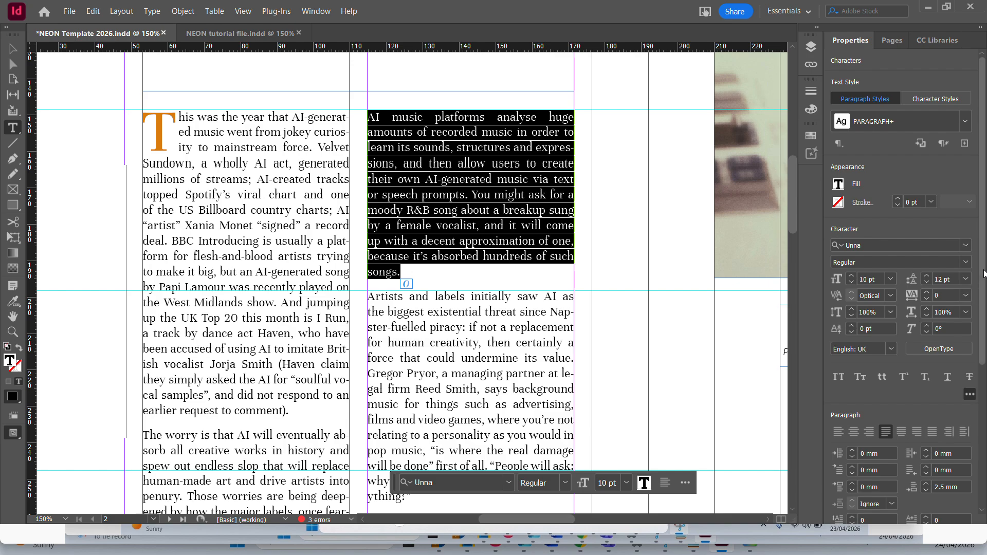
pyautogui.scroll(-5, 970, 367)
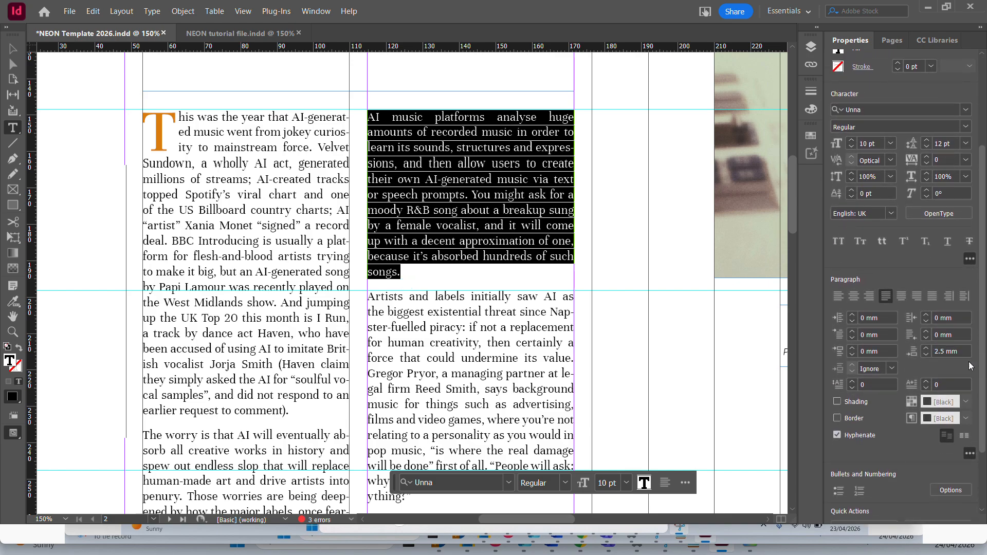
pyautogui.click(852, 383)
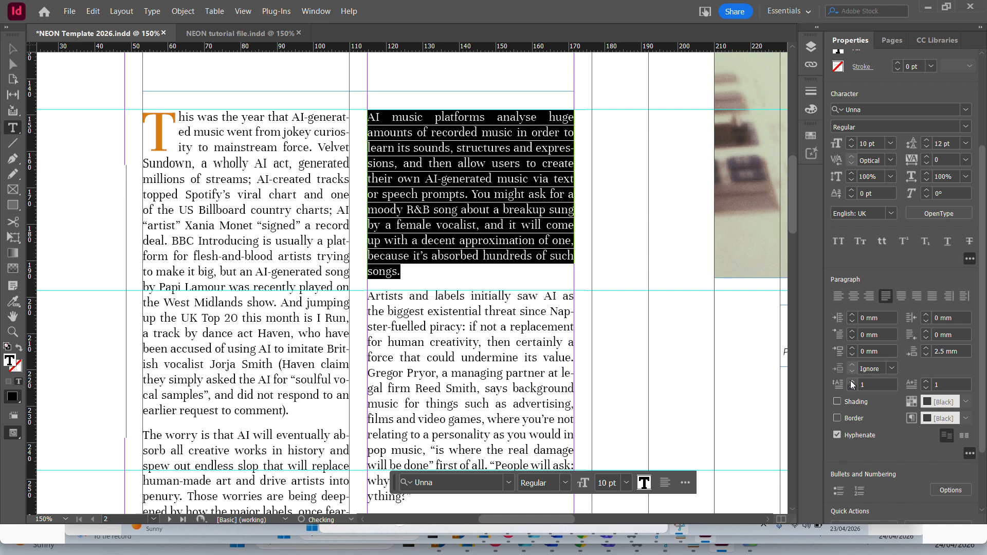
pyautogui.click(851, 382)
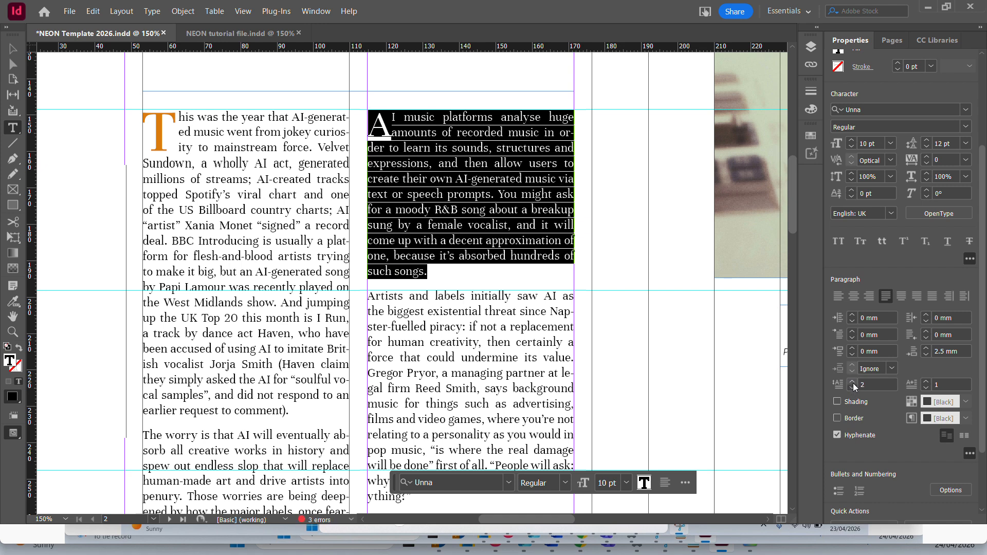
pyautogui.click(851, 383)
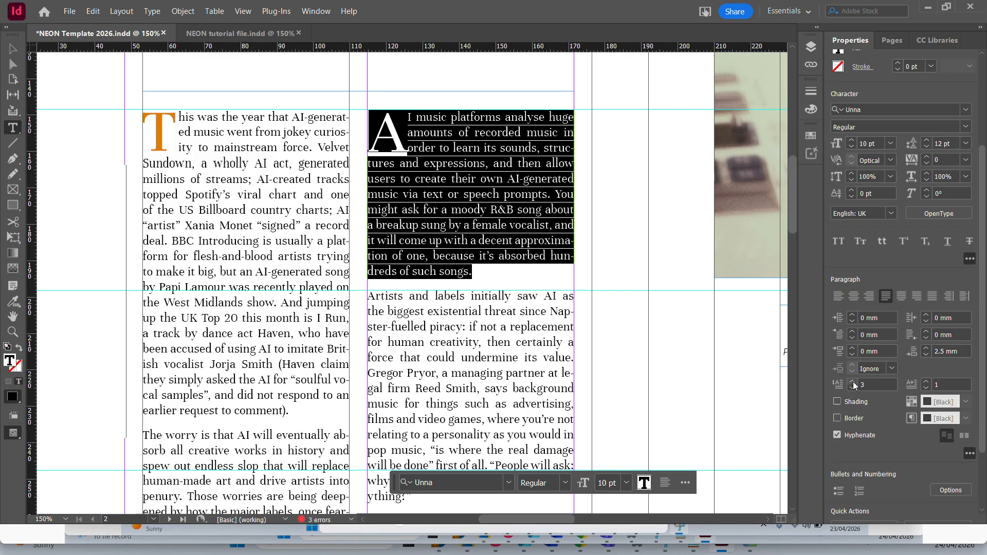
# Try the drop cap of the "AI music platforms" paragraph at seven lines high, with two characters and with one.
pyautogui.click(851, 383)
pyautogui.click(851, 383)
pyautogui.click(851, 382)
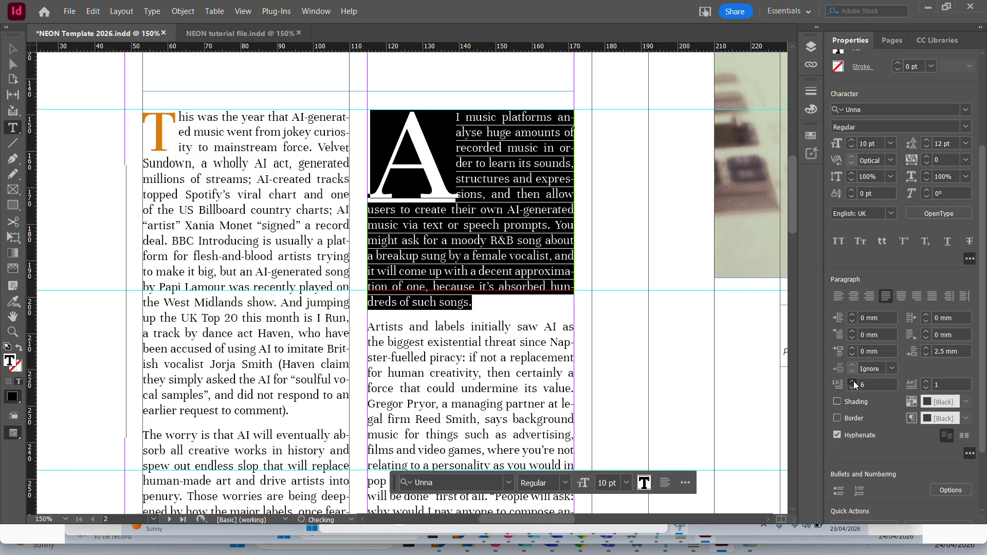
pyautogui.click(927, 382)
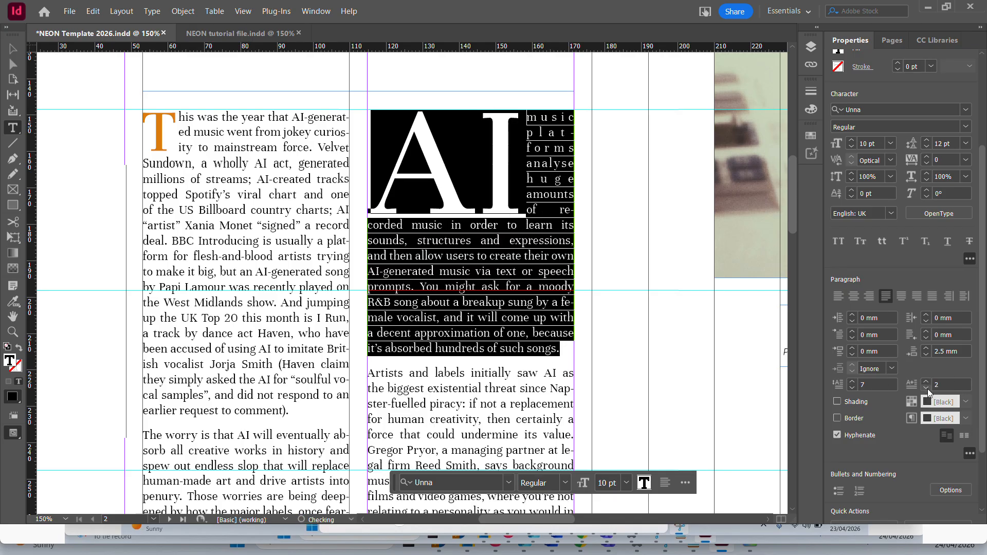
pyautogui.click(928, 389)
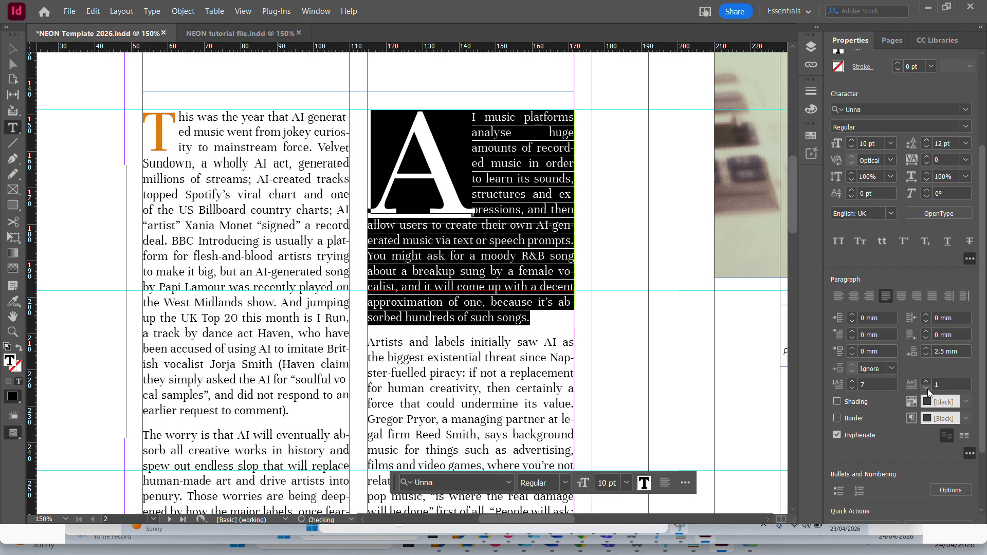
# Remove the drop cap from the "AI music platforms" paragraph by reducing it to one line, and deselect the text.
pyautogui.click(852, 390)
pyautogui.click(852, 390)
pyautogui.click(851, 390)
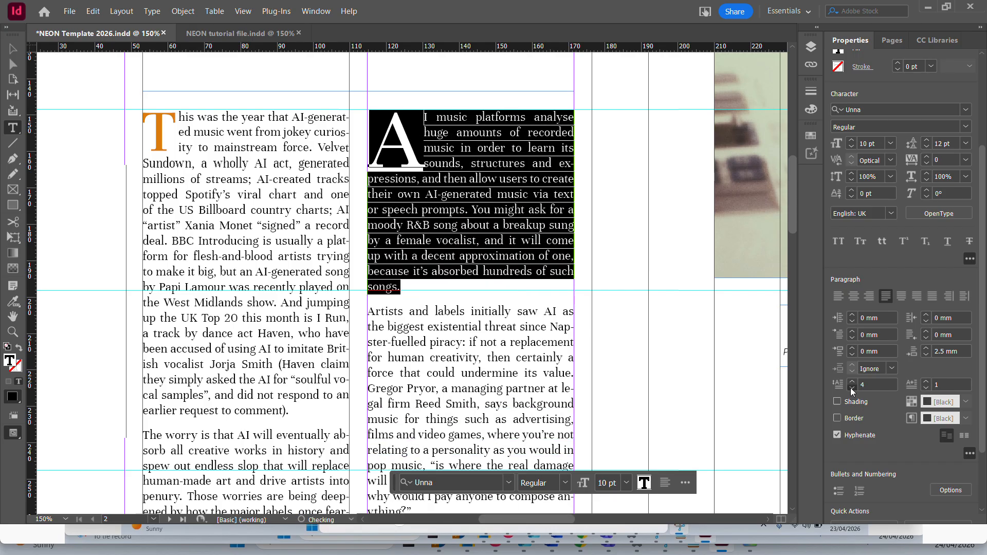
pyautogui.click(851, 390)
pyautogui.click(852, 390)
pyautogui.click(851, 390)
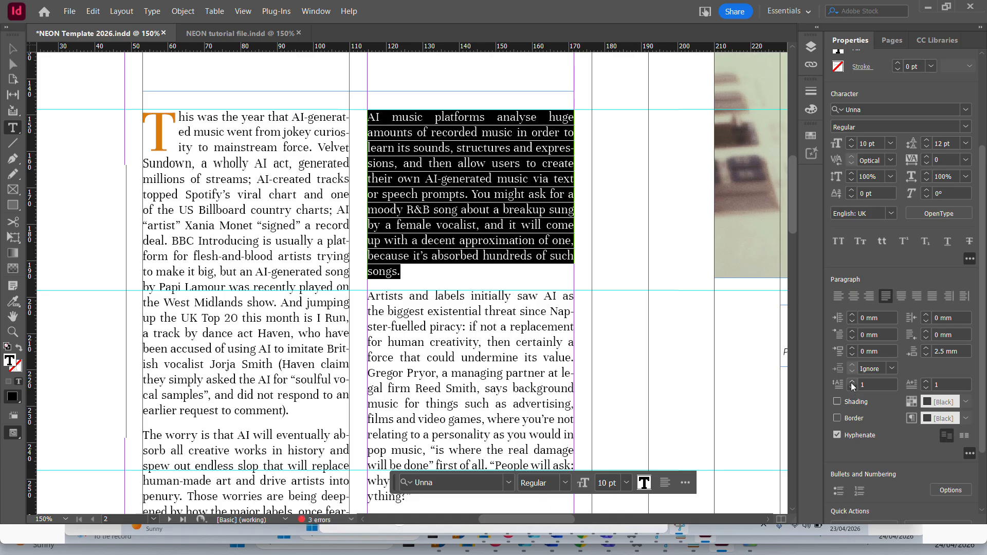
pyautogui.click(206, 210)
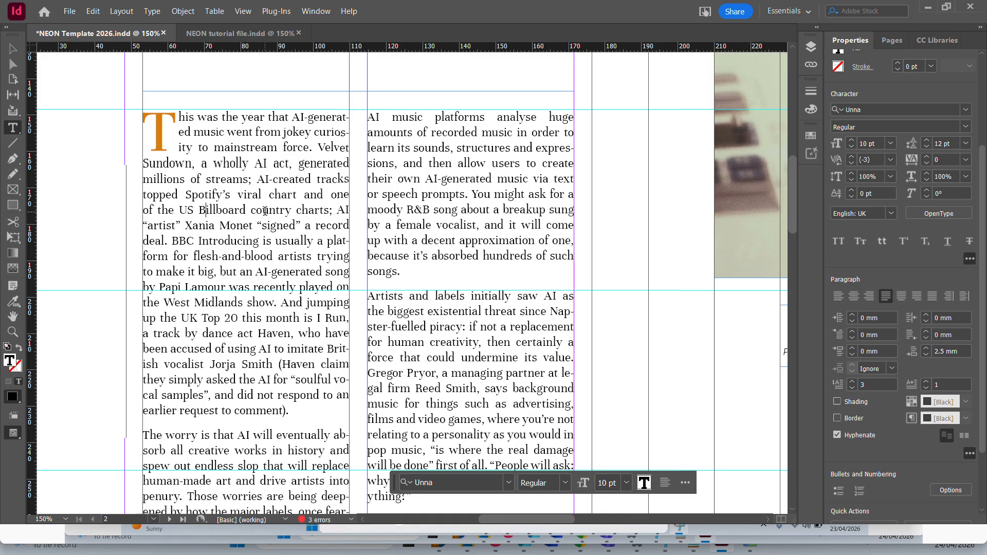
pyautogui.hotkey('ctrl', '-')
pyautogui.hotkey('ctrl', '-')
pyautogui.hotkey('ctrl', '-')
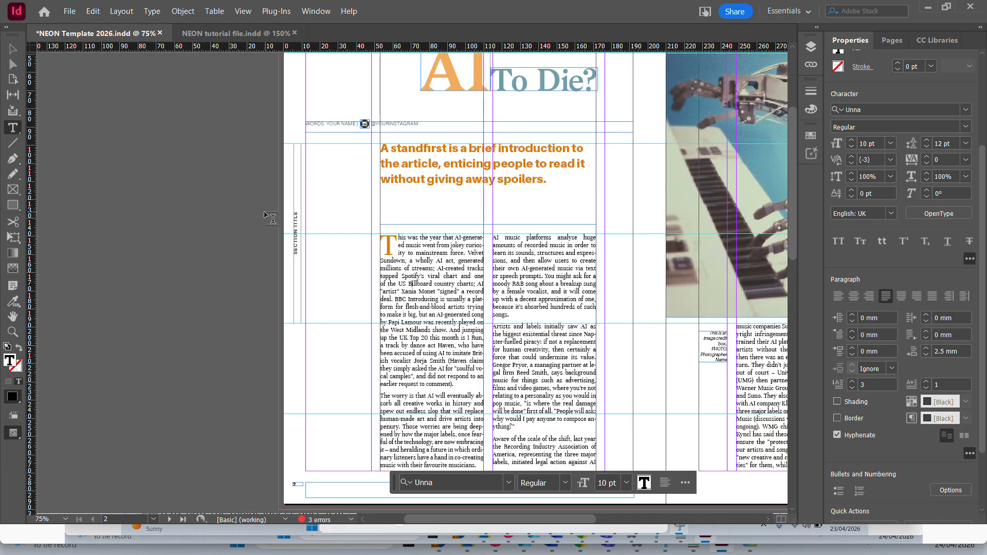
pyautogui.click(12, 50)
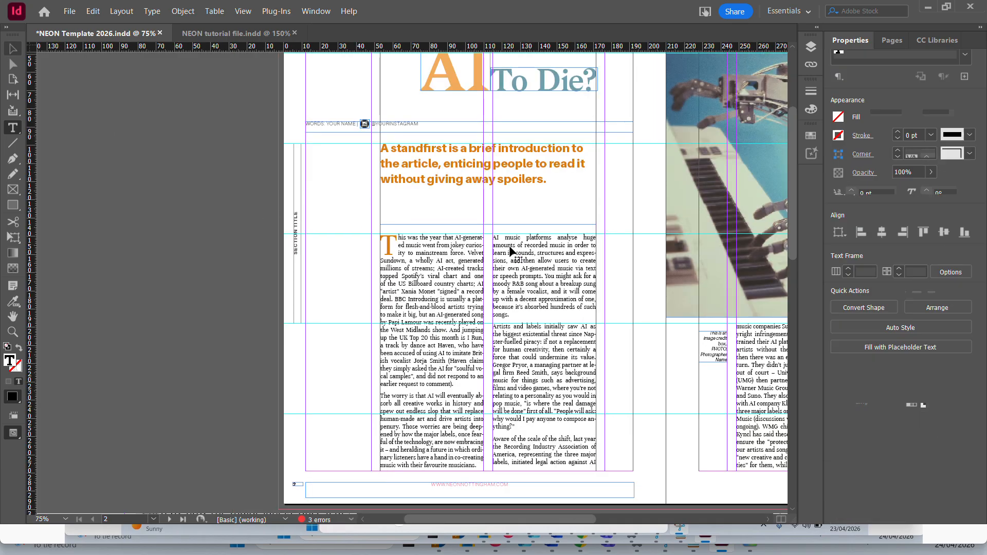
pyautogui.moveTo(641, 263); pyautogui.dragTo(476, 247)
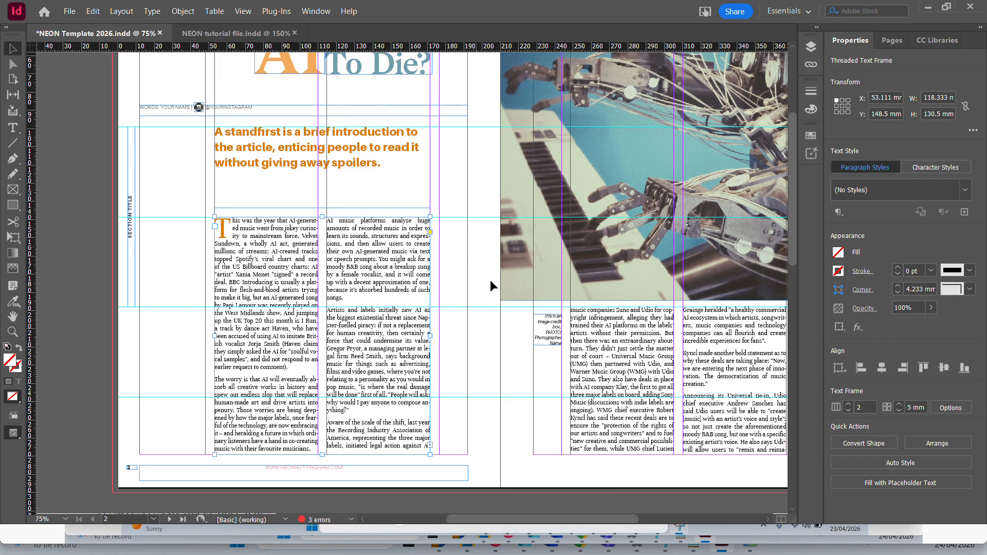
pyautogui.doubleClick(284, 332)
pyautogui.moveTo(268, 387); pyautogui.dragTo(268, 394)
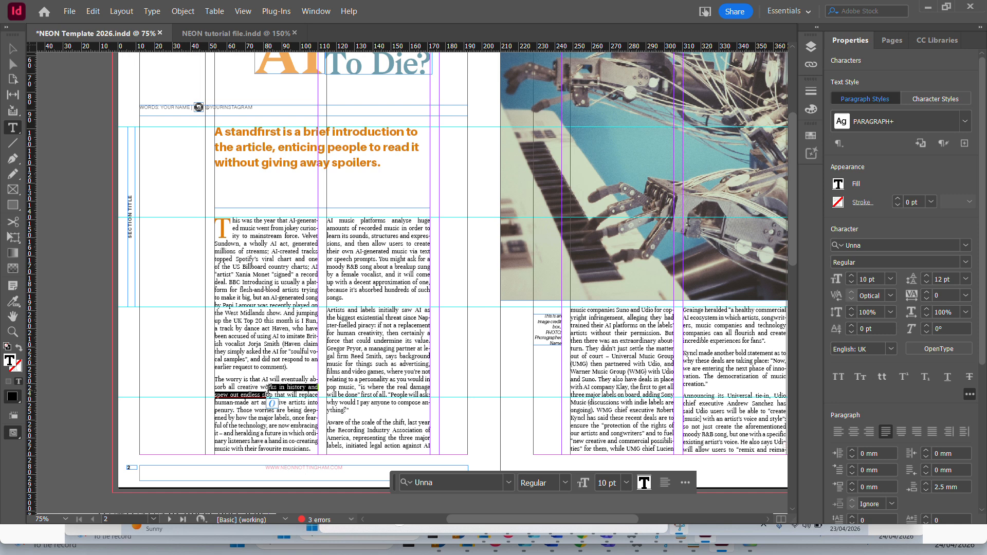
pyautogui.click(294, 363)
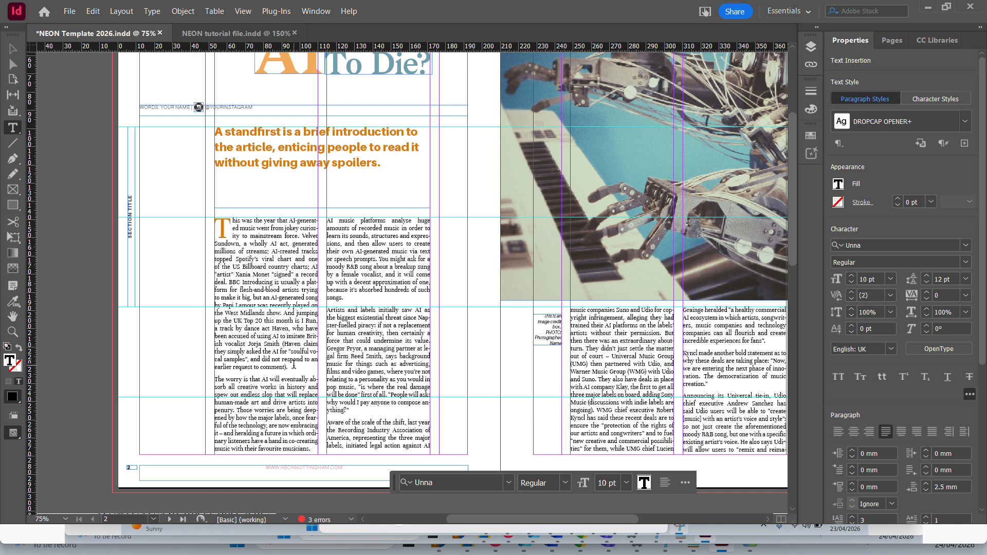
pyautogui.moveTo(293, 363); pyautogui.dragTo(216, 222)
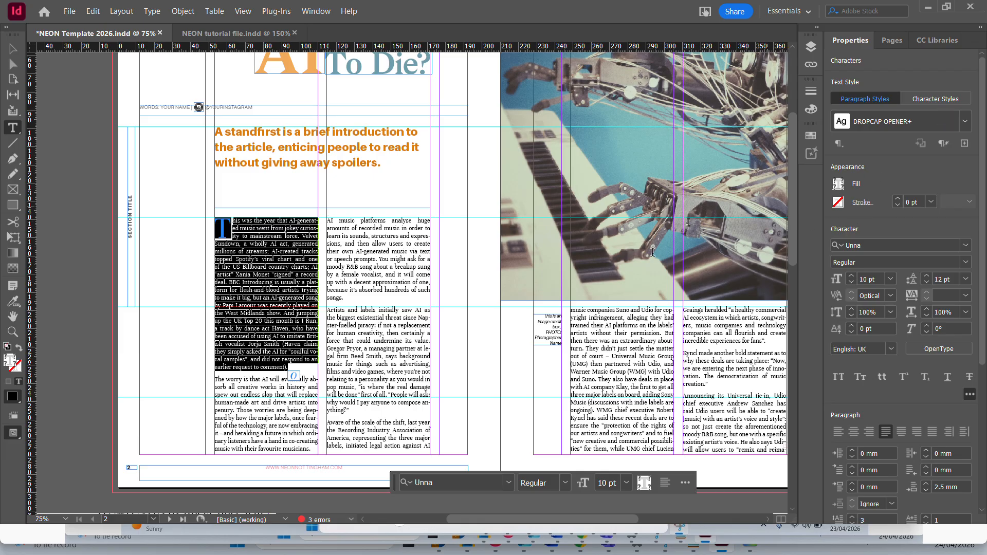
pyautogui.click(48, 68)
pyautogui.press('Escape')
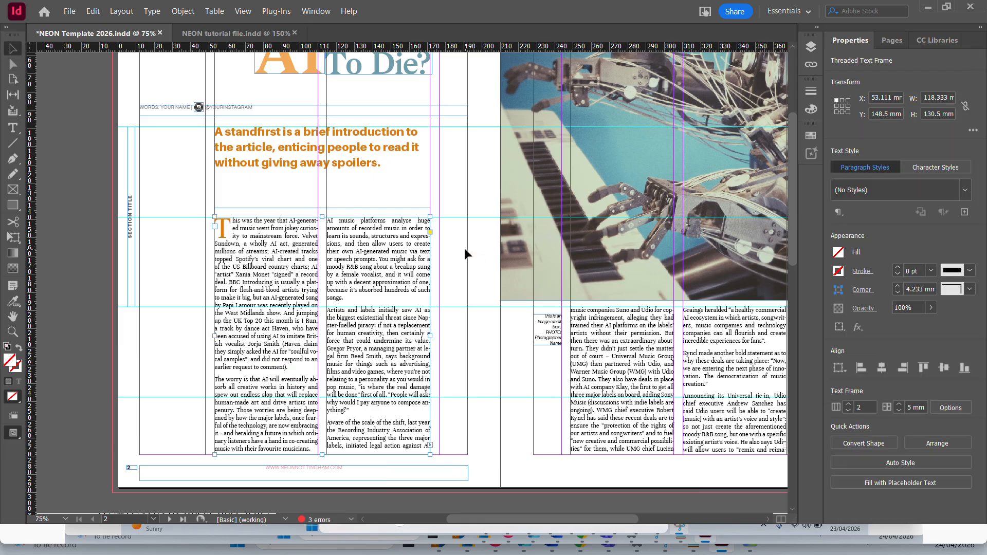
# Check the end of the body text frame on page 3 for overset text and look over the blank spread on pages 4-5.
pyautogui.click(463, 246)
pyautogui.scroll(-3, 371, 309)
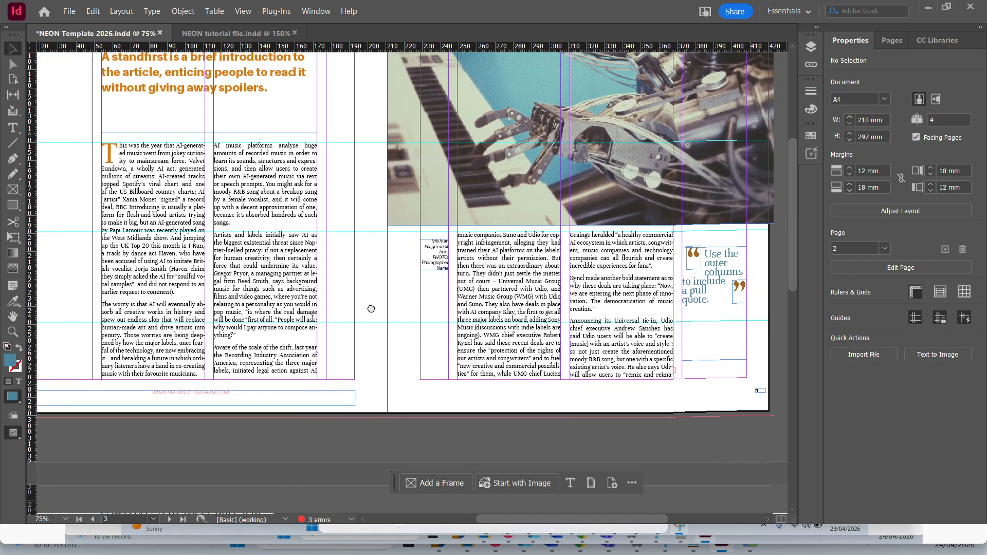
pyautogui.hscroll(3, 380, 309)
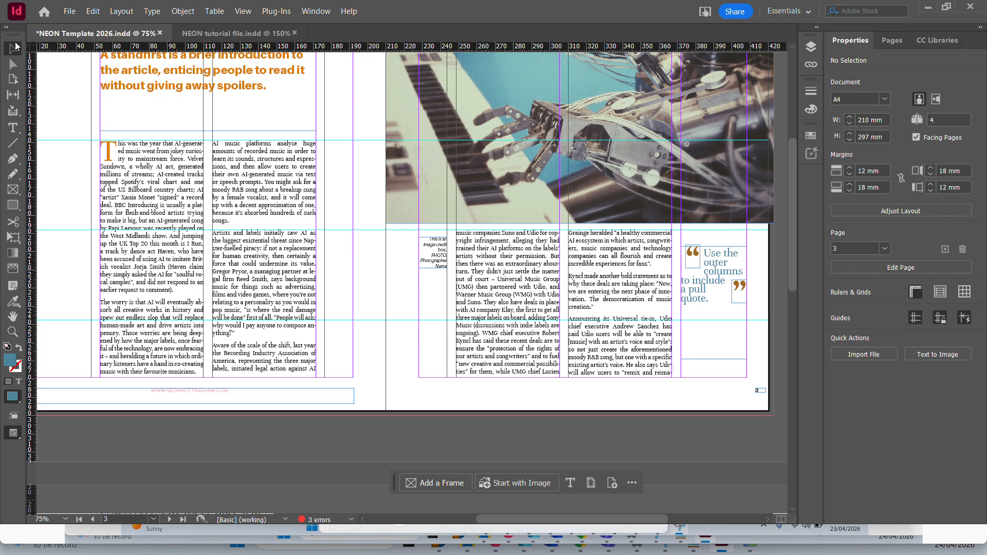
pyautogui.click(649, 343)
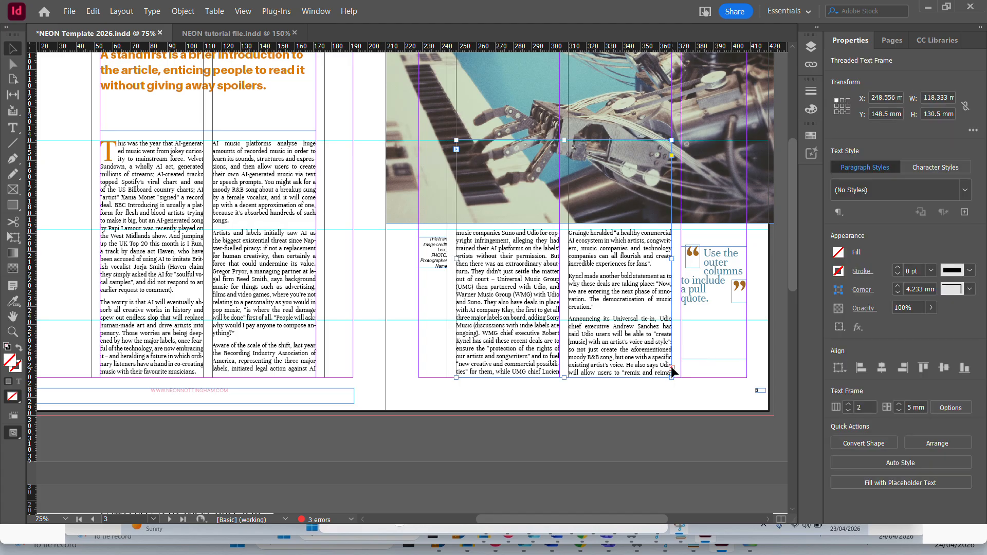
pyautogui.scroll(-3, 526, 299)
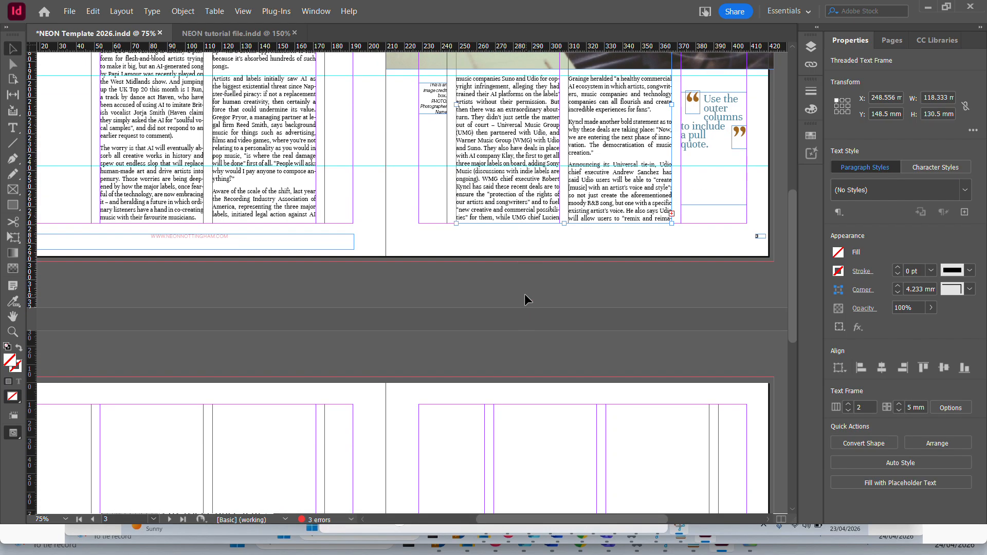
pyautogui.scroll(-3, 171, 221)
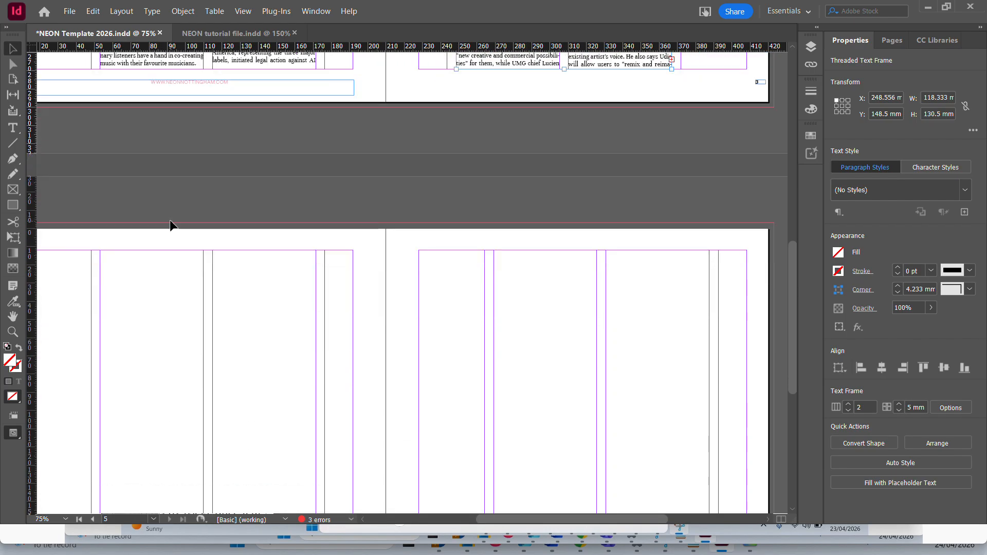
pyautogui.scroll(-2, 170, 226)
pyautogui.moveTo(570, 518); pyautogui.dragTo(514, 517)
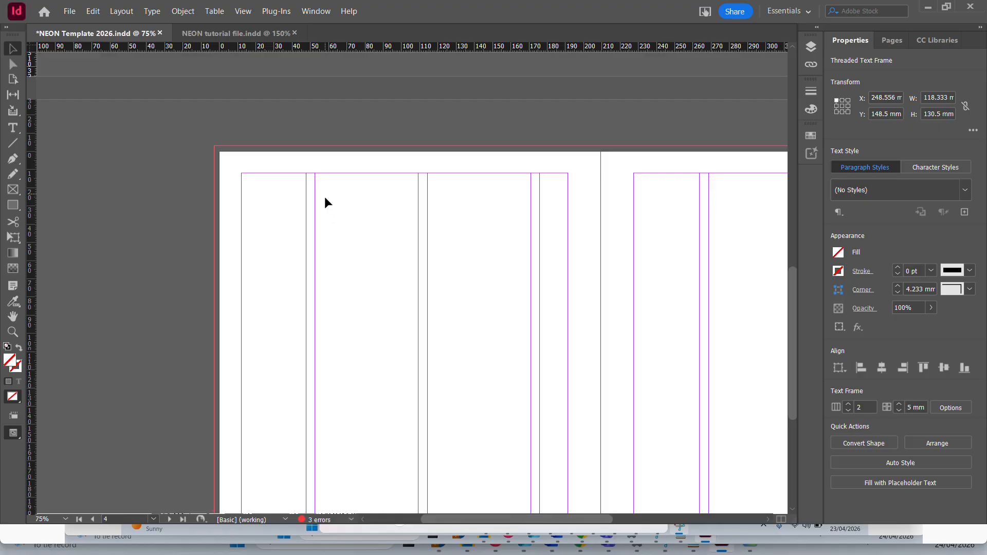
pyautogui.click(517, 121)
pyautogui.hotkey('ctrl', '-')
pyautogui.hotkey('ctrl', '-')
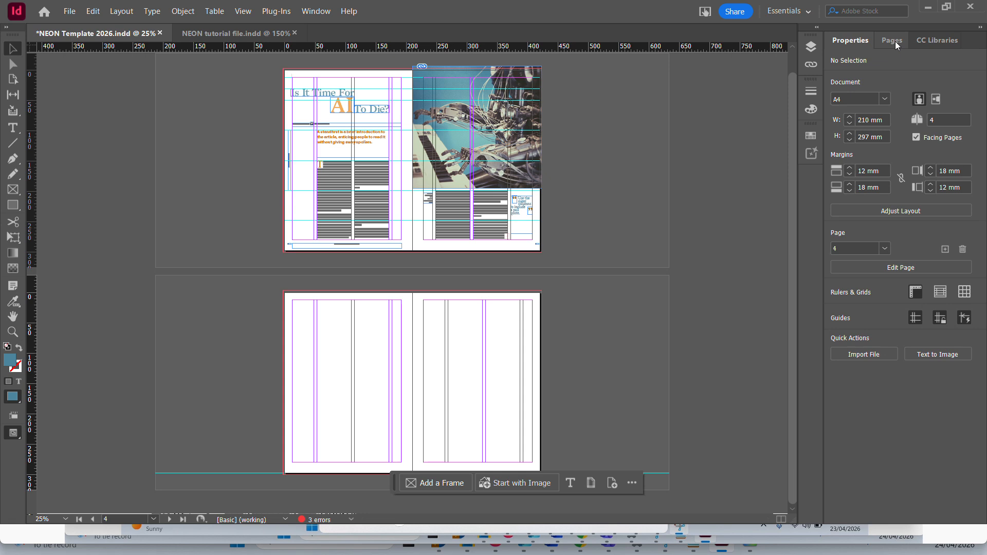
# Apply the parent page C-4 Page Second Spread to pages 4-5.
pyautogui.click(894, 41)
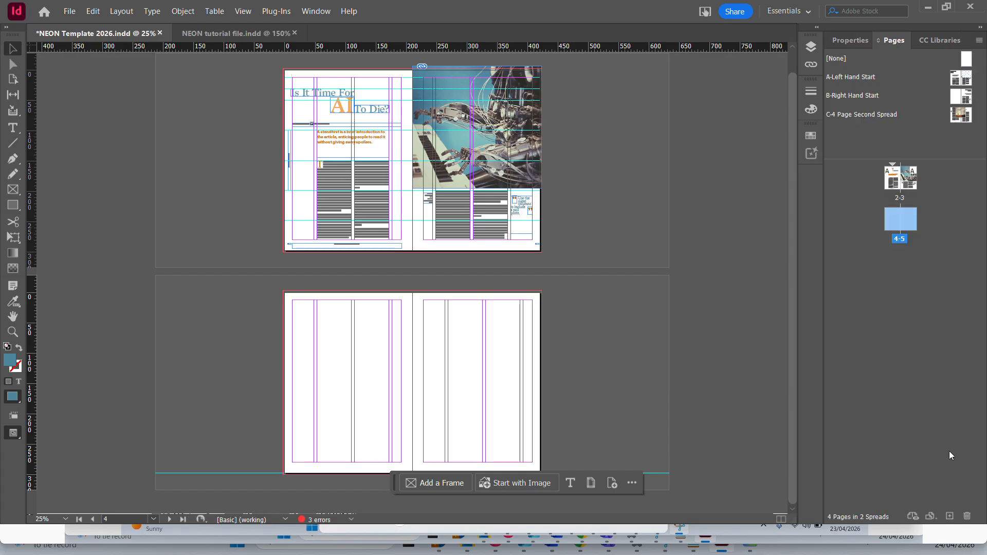
pyautogui.click(891, 264)
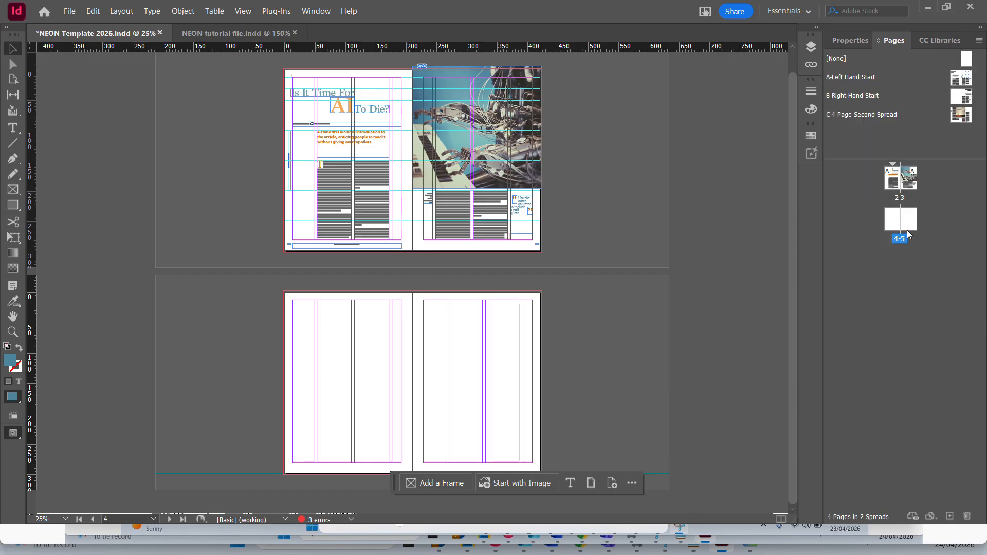
pyautogui.moveTo(850, 54); pyautogui.dragTo(895, 221)
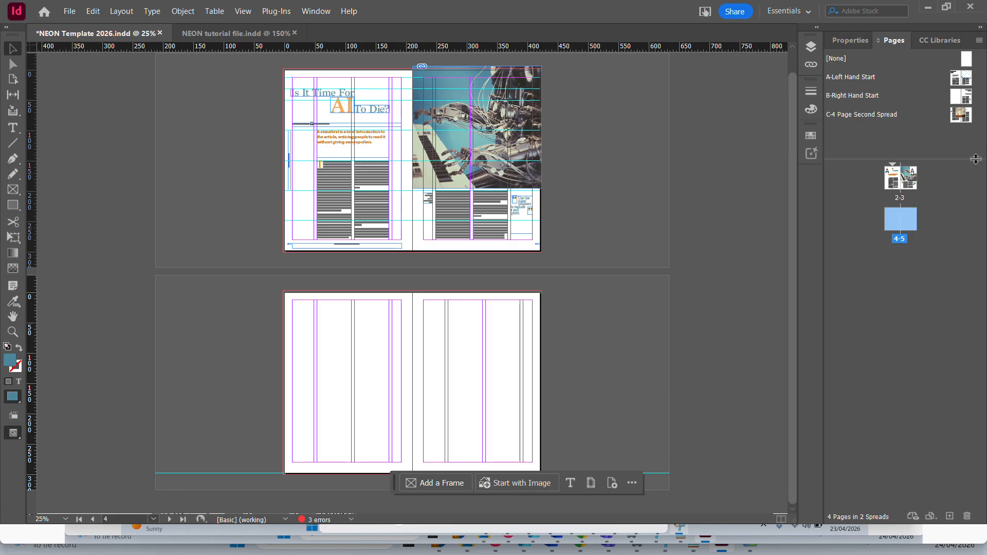
pyautogui.rightClick(889, 221)
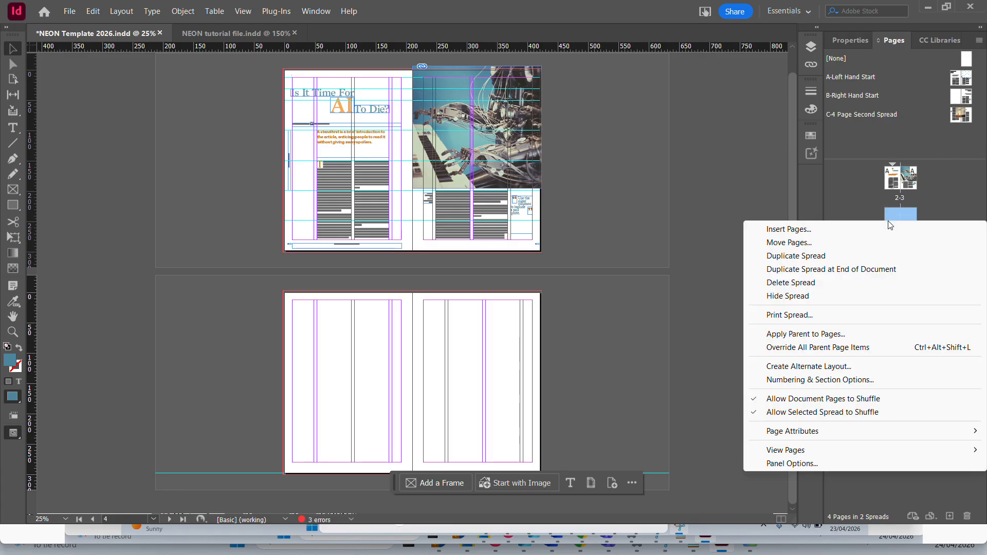
pyautogui.click(821, 334)
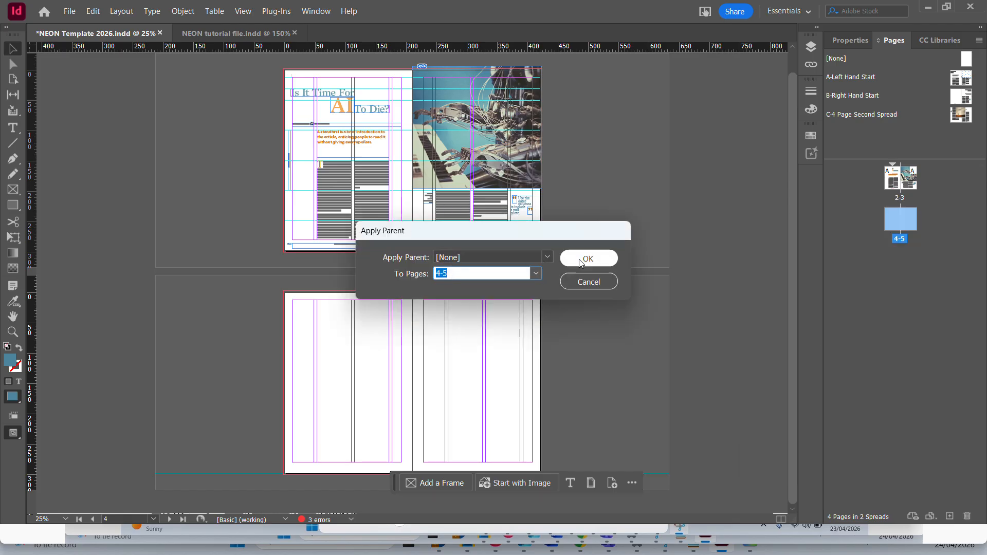
pyautogui.click(546, 258)
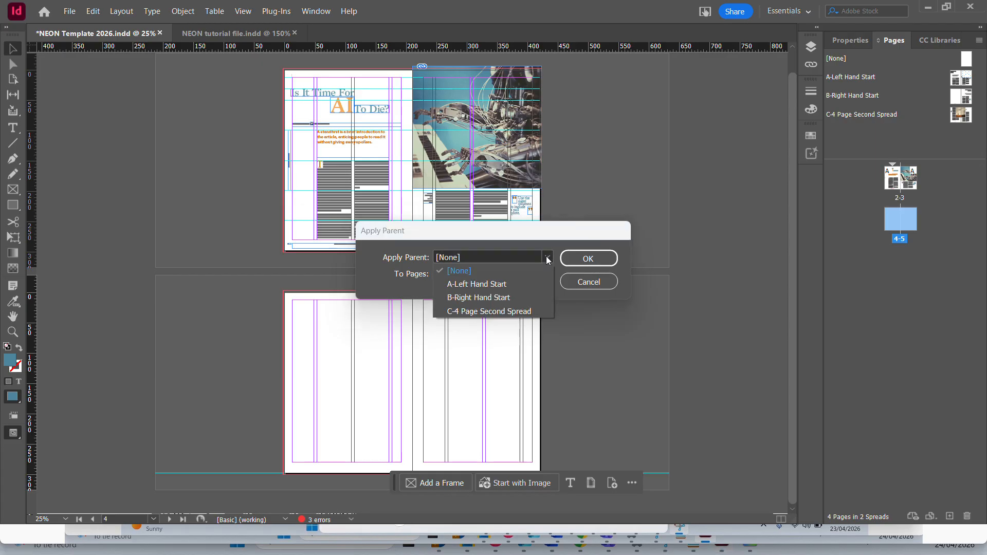
pyautogui.click(497, 312)
pyautogui.click(588, 259)
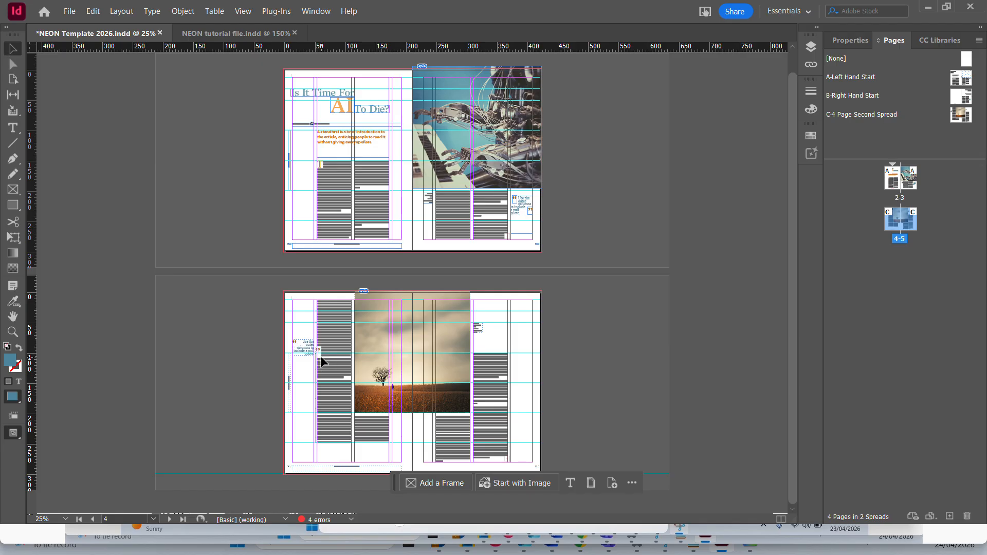
# Examine the layout of the pages 4-5 spread, including its pull quote, image and body text columns, against the previous spread.
pyautogui.hotkey('ctrl', '1')
pyautogui.moveTo(290, 240); pyautogui.dragTo(527, 430)
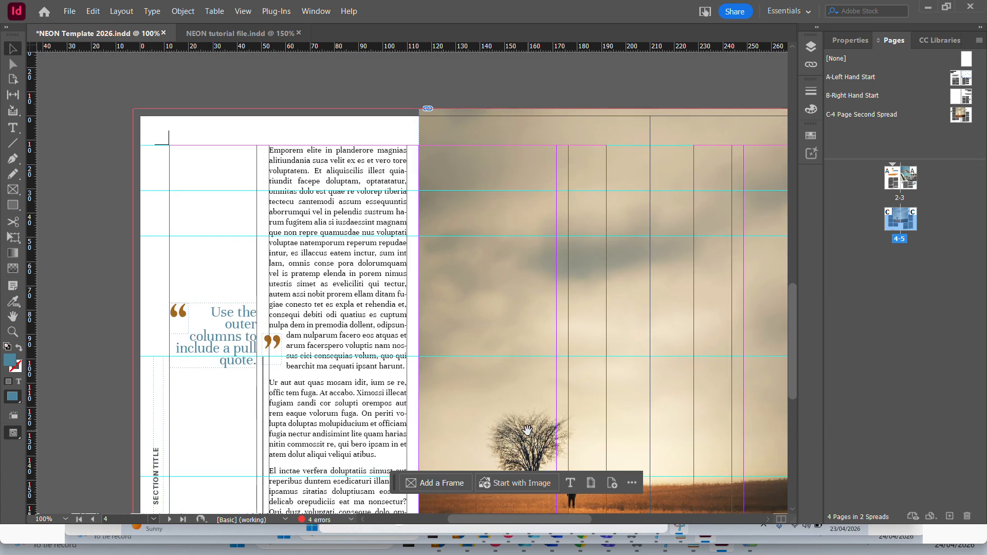
pyautogui.hotkey('ctrl', '-')
pyautogui.hotkey('ctrl', '-')
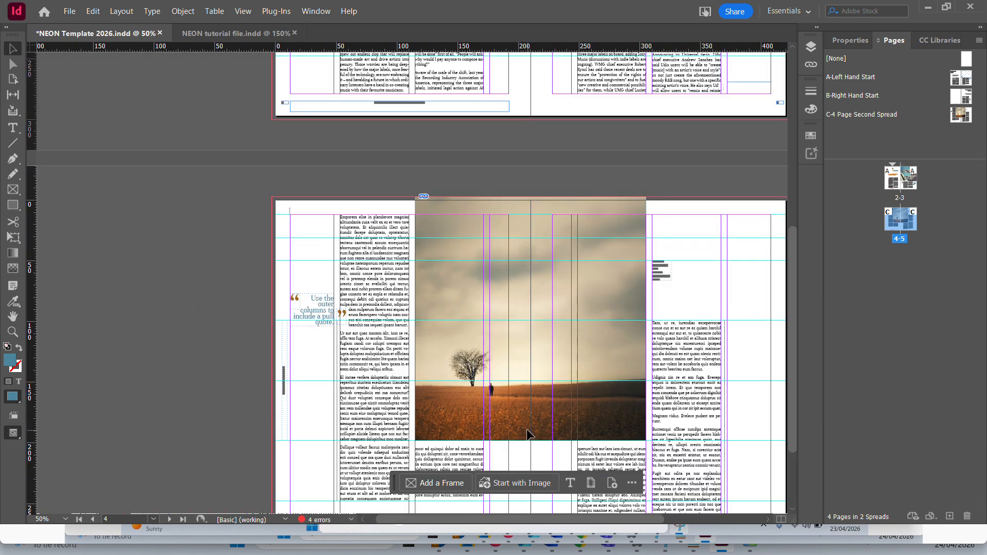
pyautogui.scroll(-3, 506, 334)
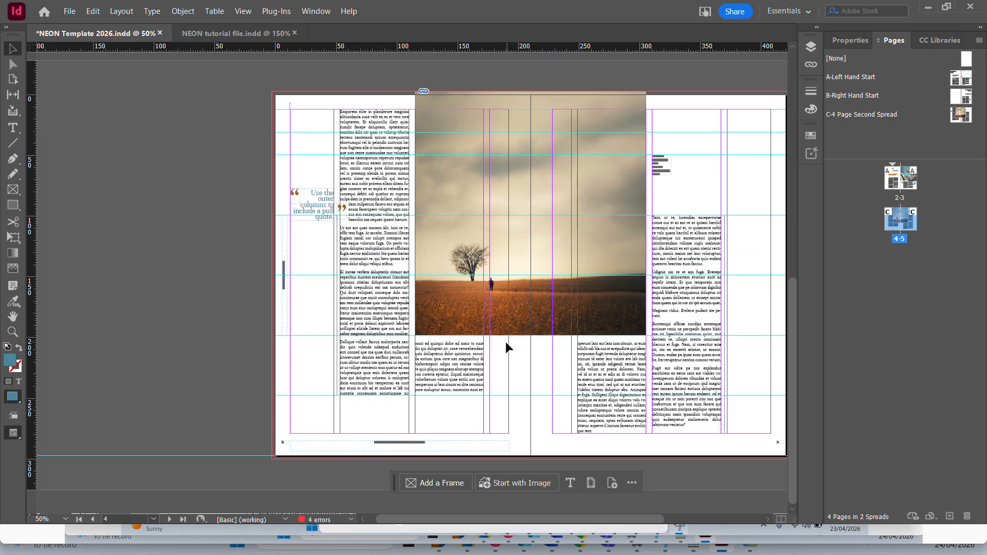
pyautogui.scroll(3, 505, 342)
pyautogui.scroll(6, 505, 342)
pyautogui.scroll(-8, 505, 341)
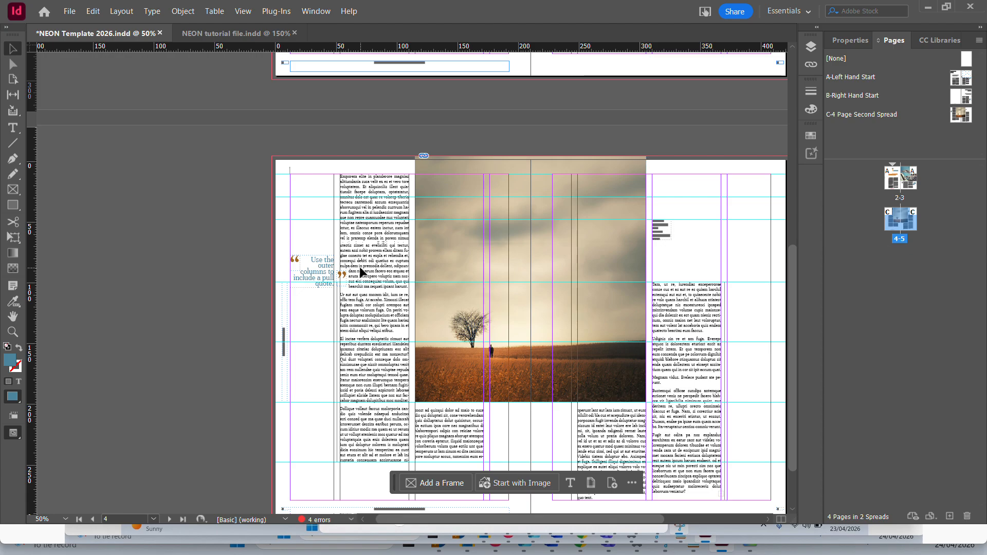
pyautogui.scroll(5, 362, 273)
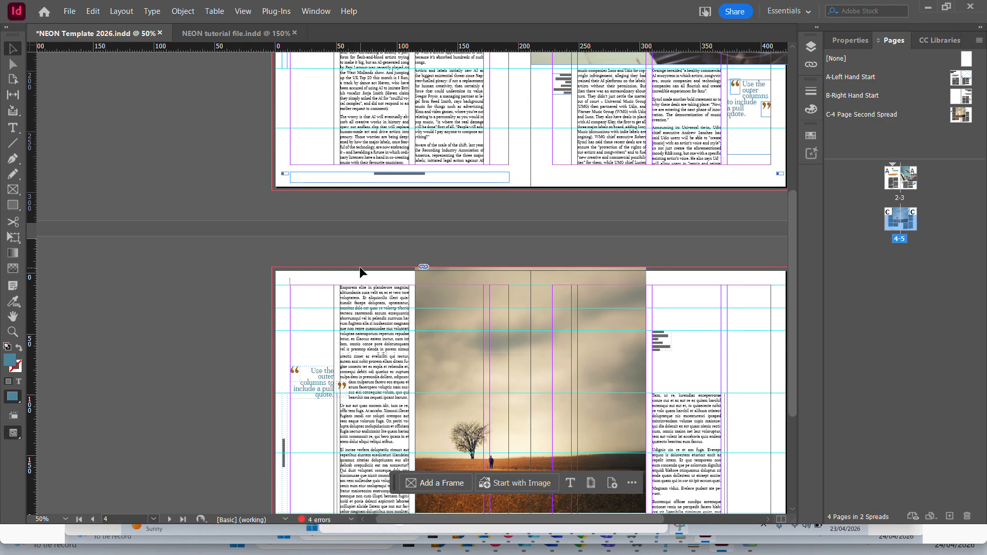
pyautogui.scroll(-7, 364, 271)
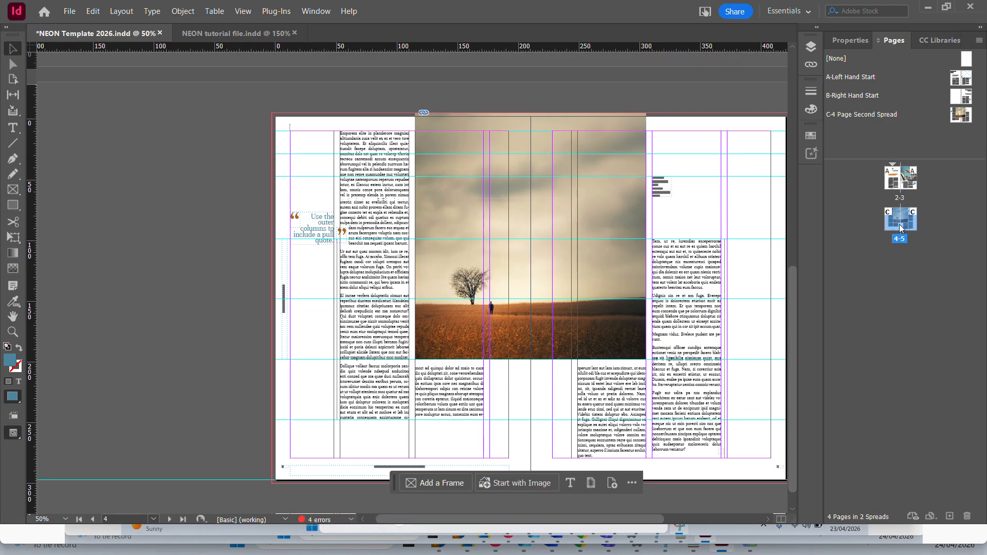
# Override all parent page items on pages 4-5 and select the body text frame on page 4.
pyautogui.rightClick(900, 224)
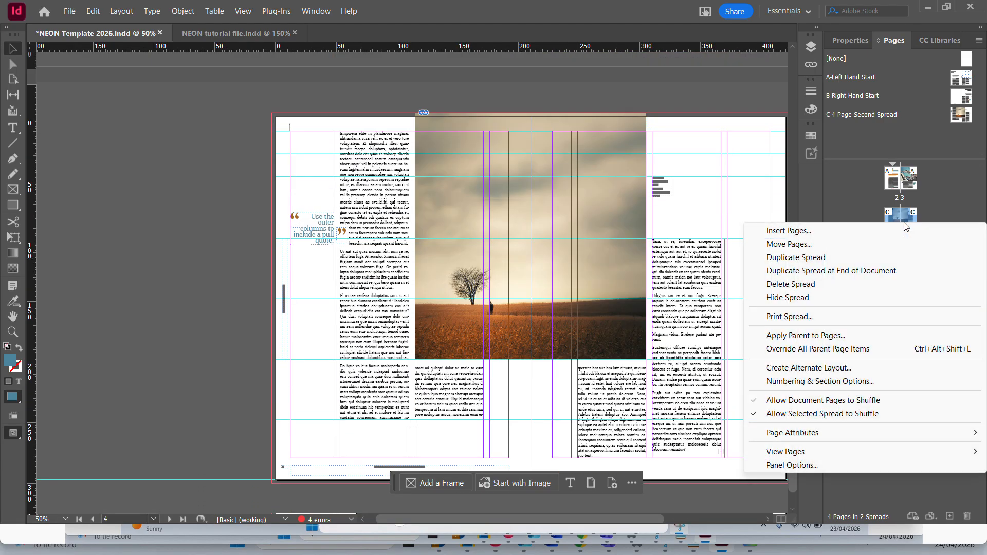
pyautogui.click(848, 352)
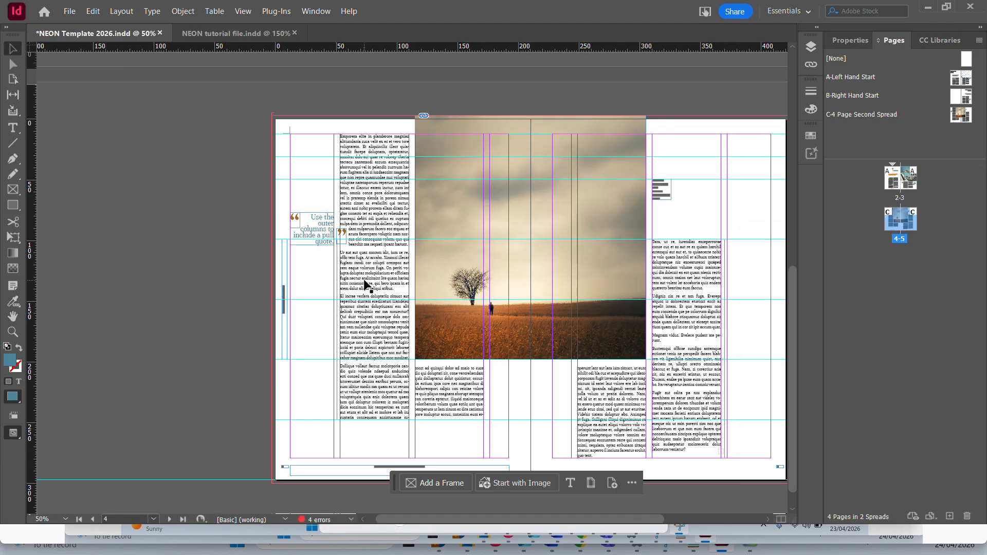
pyautogui.click(386, 207)
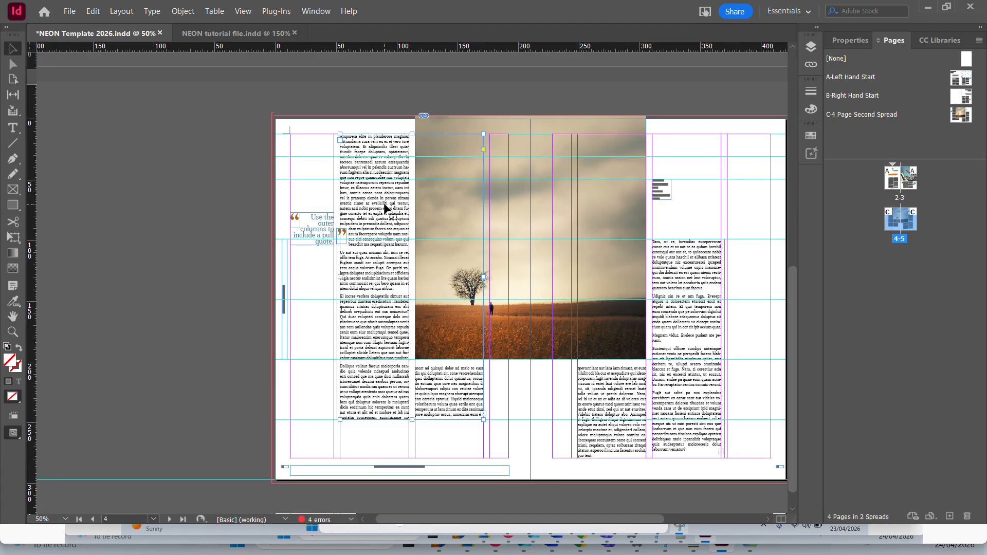
# Compare the body text frames on pages 3, 4 and 5 to see whether the article's text is threaded between the spreads.
pyautogui.click(663, 251)
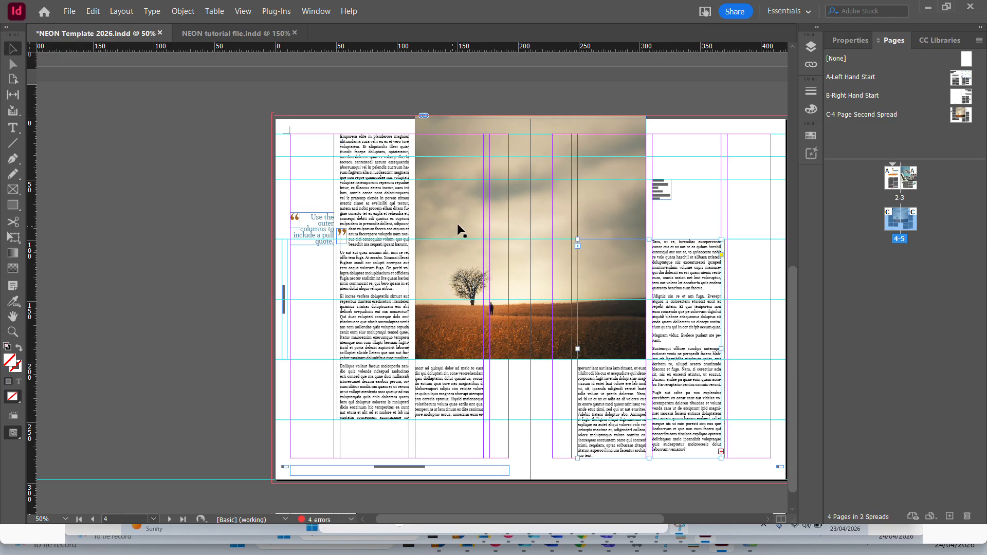
pyautogui.scroll(3, 461, 232)
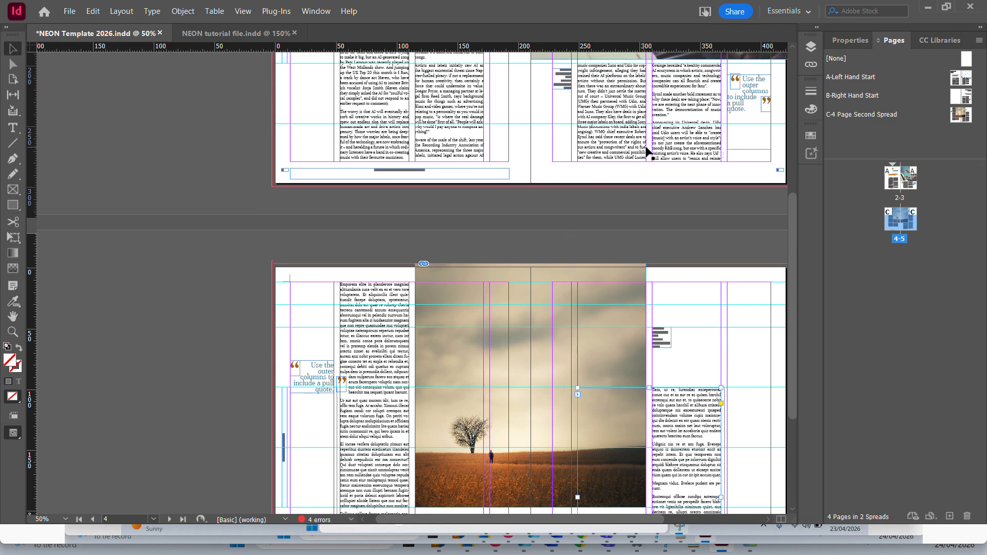
pyautogui.click(689, 149)
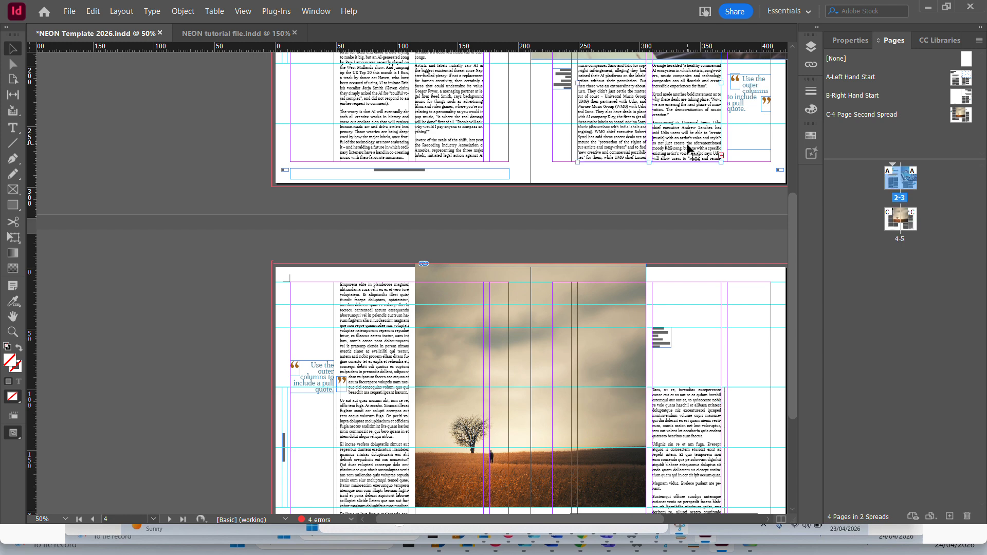
pyautogui.click(400, 355)
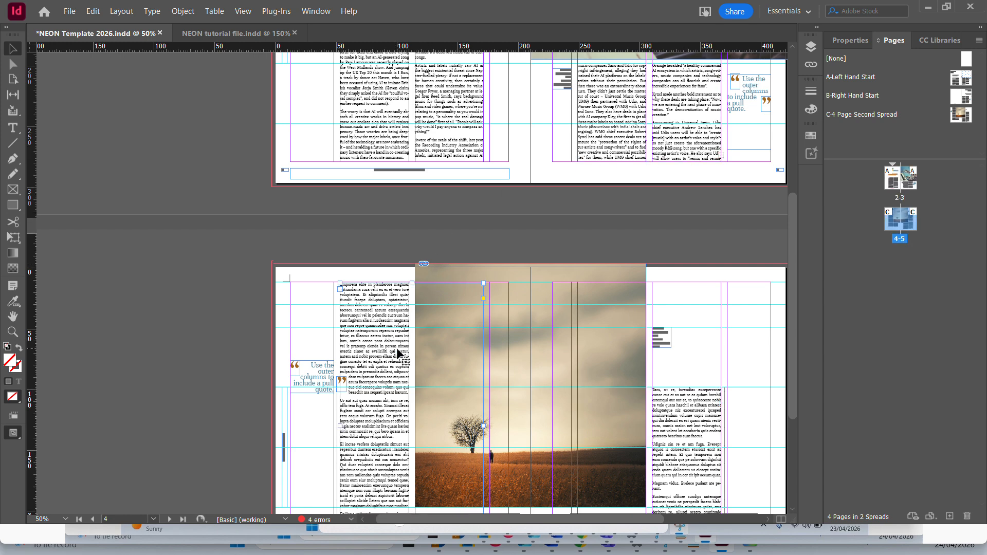
pyautogui.scroll(-3, 507, 352)
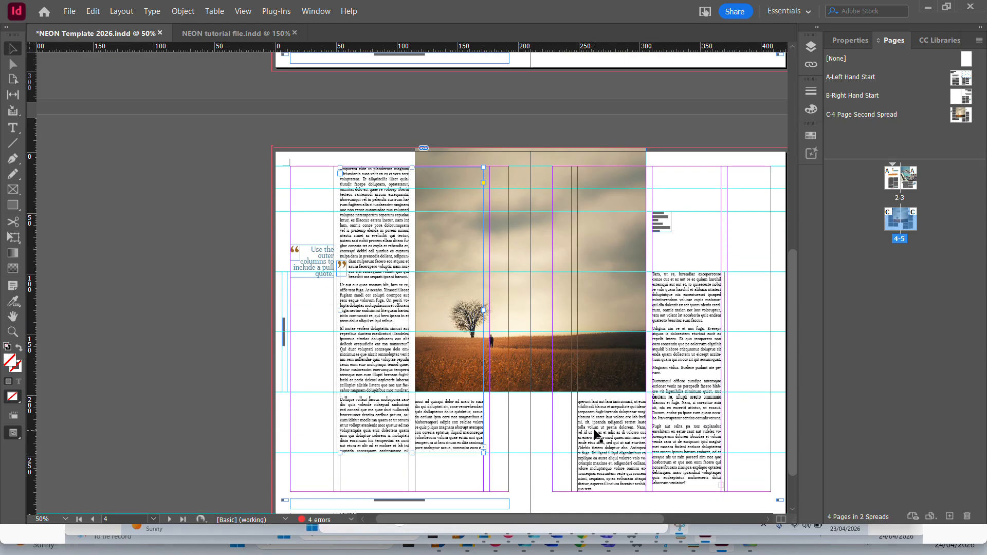
pyautogui.click(647, 424)
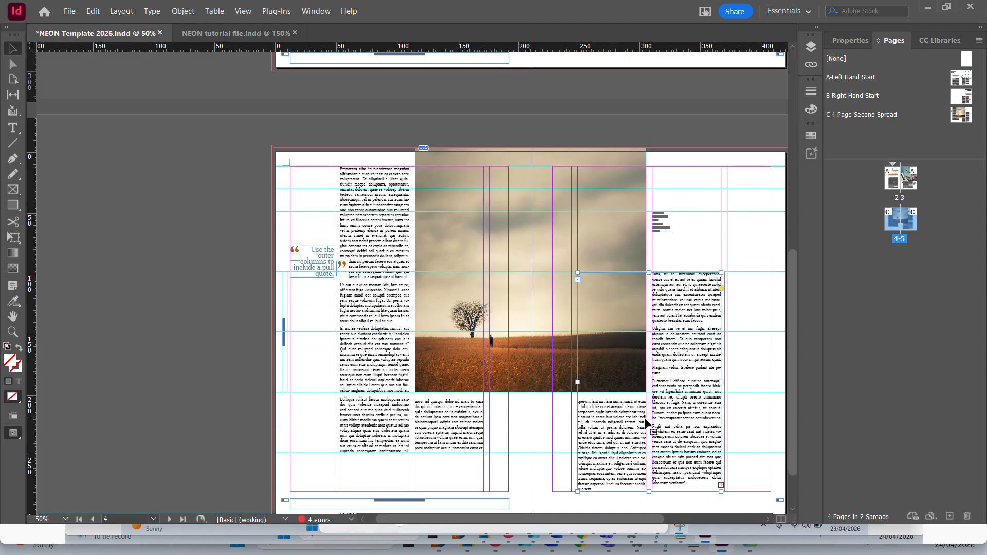
pyautogui.scroll(4, 556, 338)
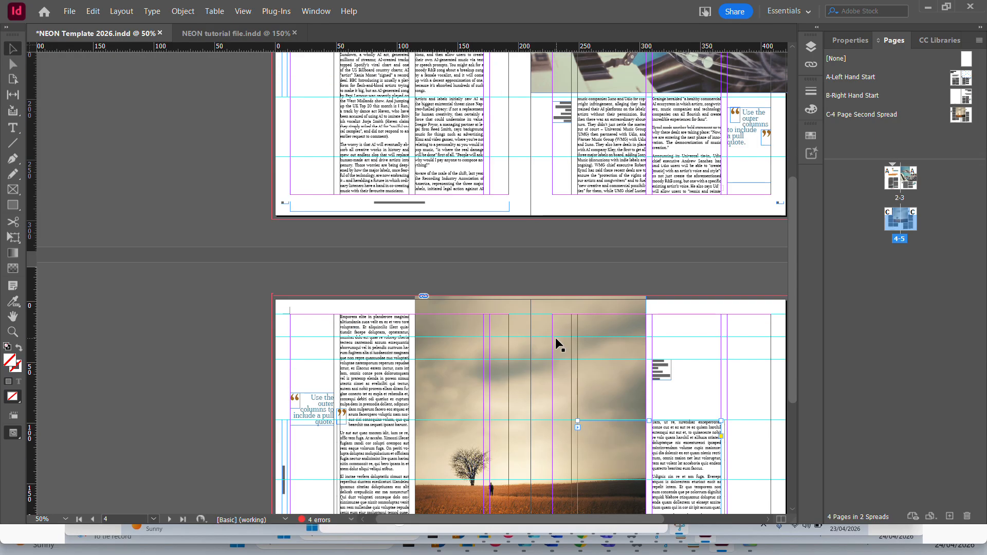
# Delete all the placeholder text from the threaded body text frames on pages 4-5.
pyautogui.click(379, 345)
pyautogui.scroll(-2, 376, 335)
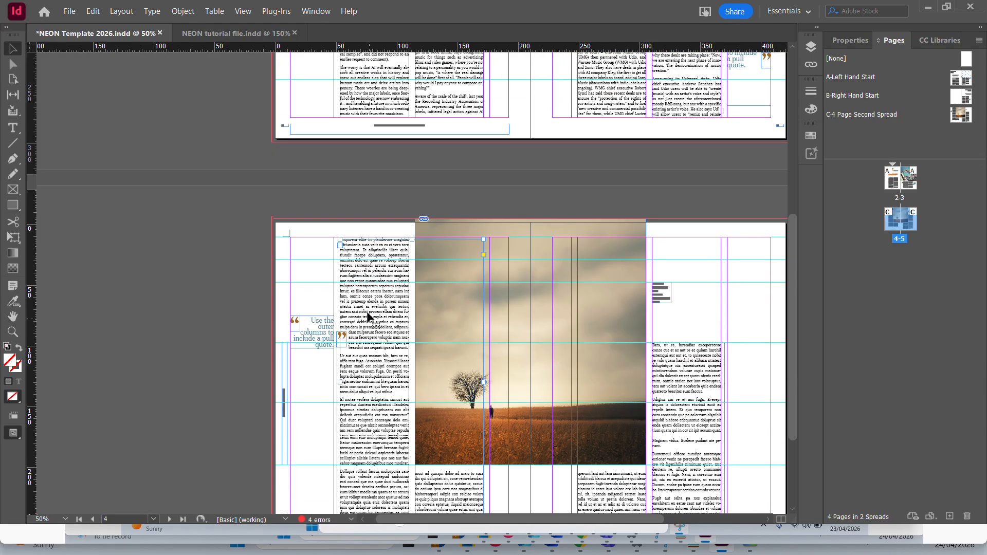
pyautogui.doubleClick(347, 250)
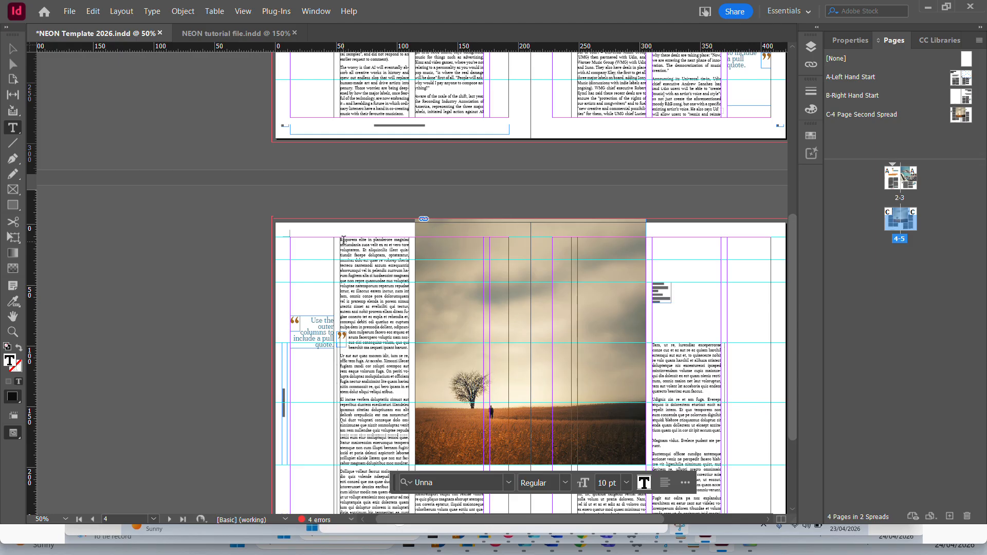
pyautogui.hotkey('ctrl', 'a')
pyautogui.scroll(-3, 556, 330)
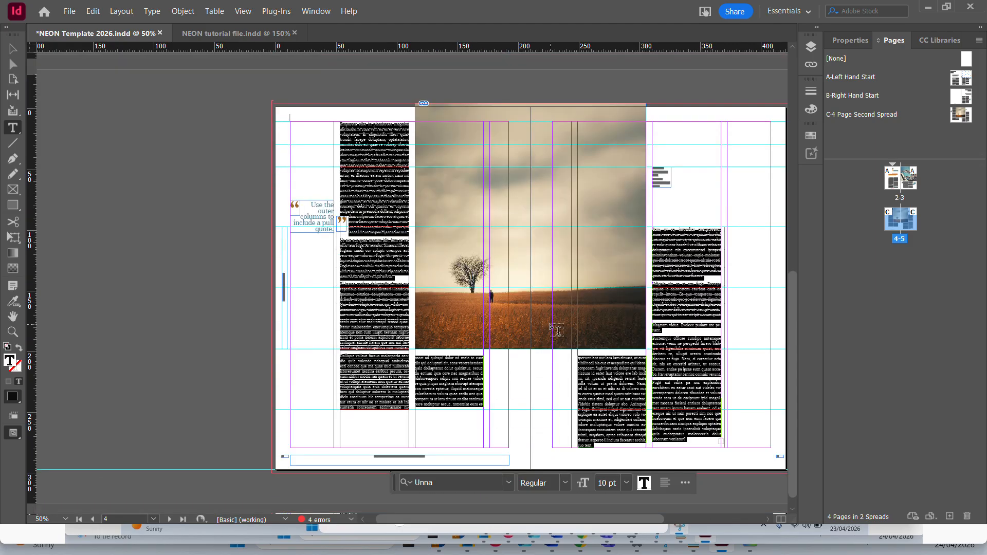
pyautogui.hotkey('ctrl', '=')
pyautogui.hotkey('ctrl', '=')
pyautogui.hotkey('ctrl', '=')
pyautogui.hotkey('ctrl', '=')
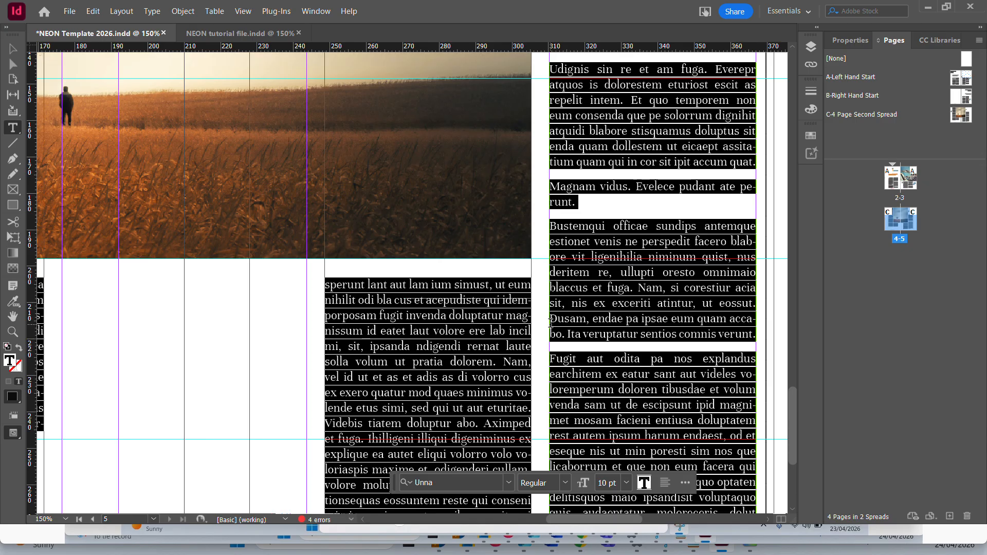
pyautogui.hotkey('ctrl', '-')
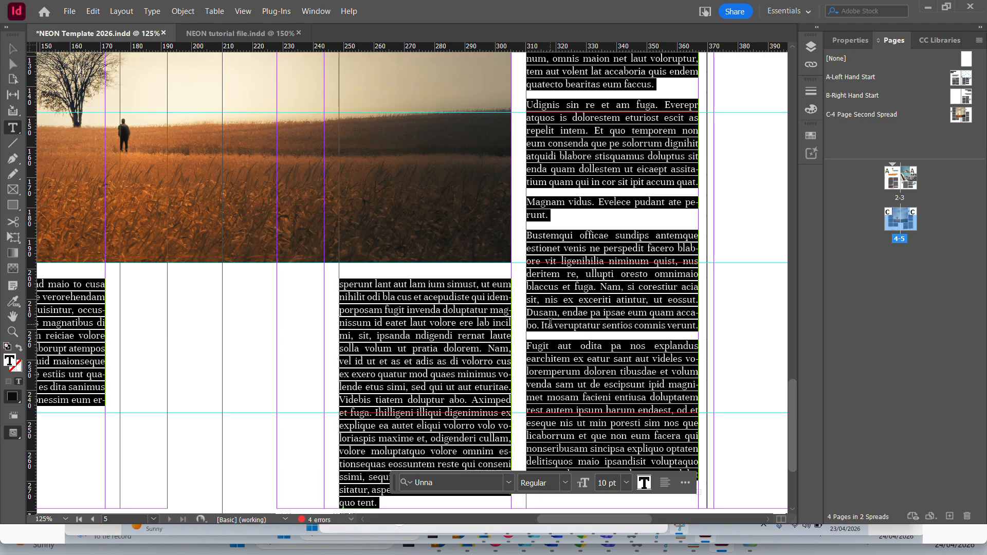
pyautogui.hotkey('ctrl', '-')
pyautogui.hotkey('ctrl', '-')
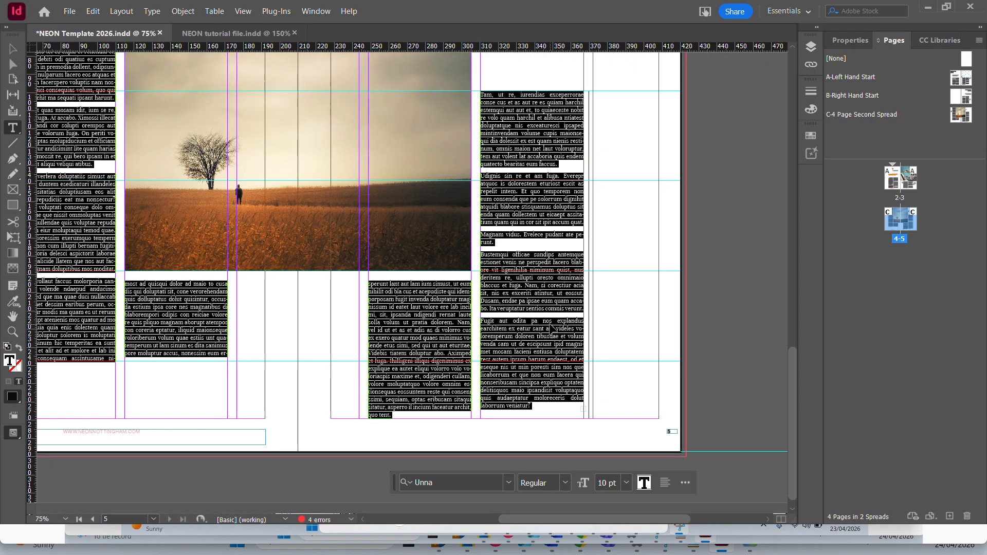
pyautogui.hotkey('ctrl', '-')
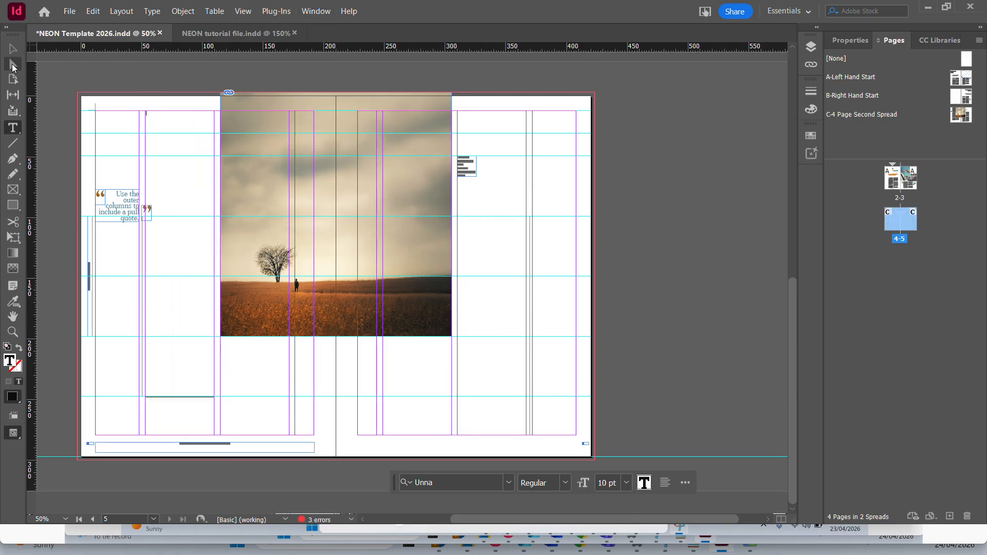
# Load the overset article text from the end of the body text frame on page 3.
pyautogui.click(16, 48)
pyautogui.click(480, 402)
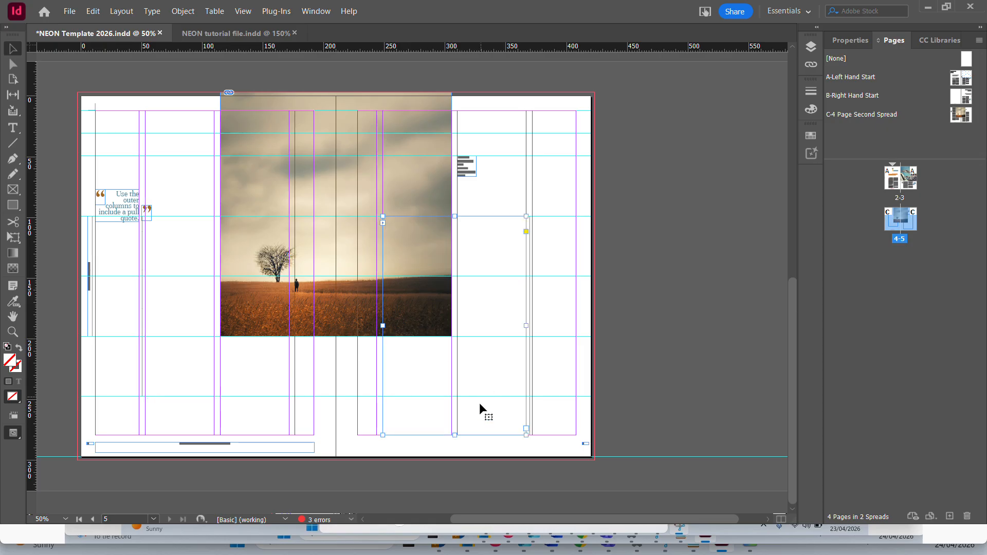
pyautogui.scroll(3, 472, 253)
pyautogui.click(458, 151)
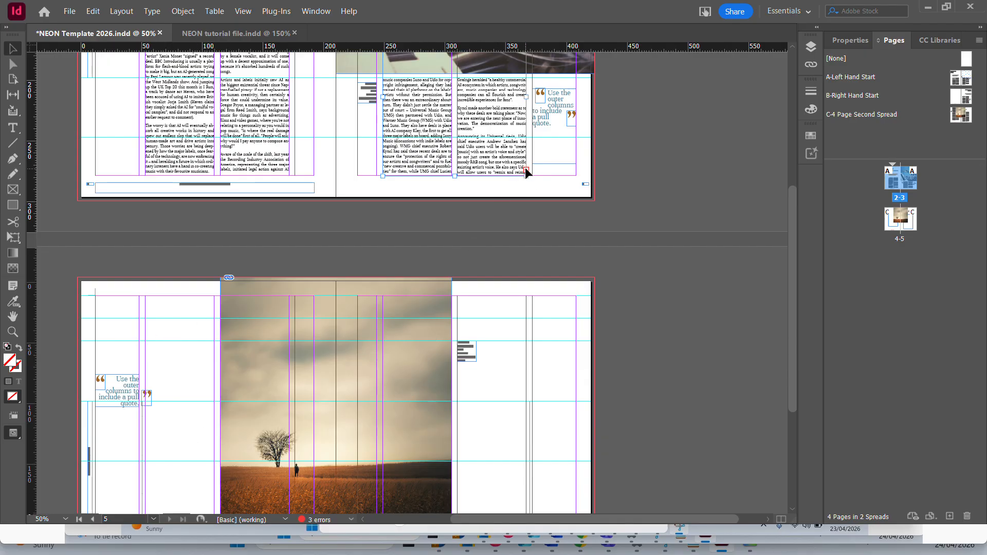
pyautogui.hotkey('ctrl', '=')
pyautogui.hotkey('ctrl', '=')
pyautogui.hotkey('ctrl', '=')
pyautogui.hotkey('ctrl', '=')
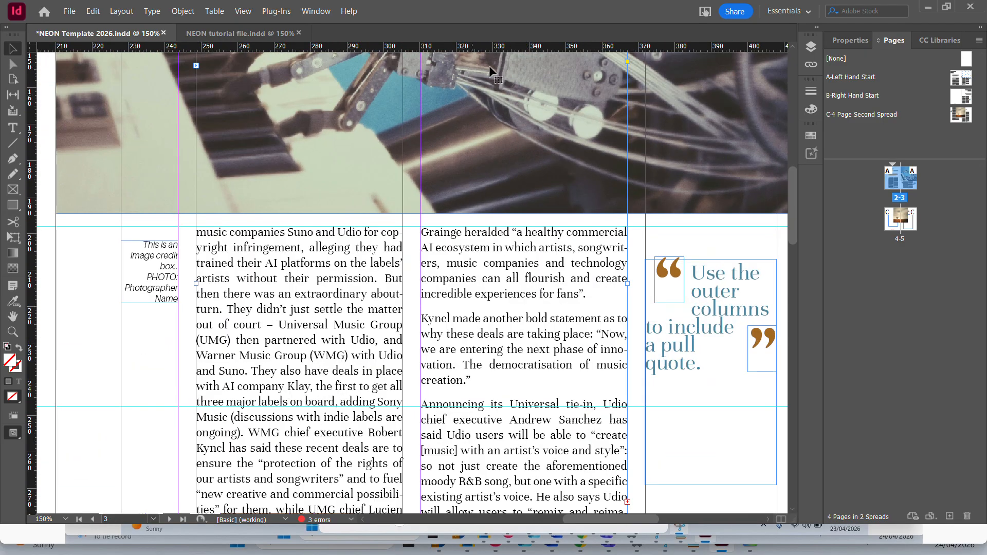
pyautogui.scroll(-3, 579, 391)
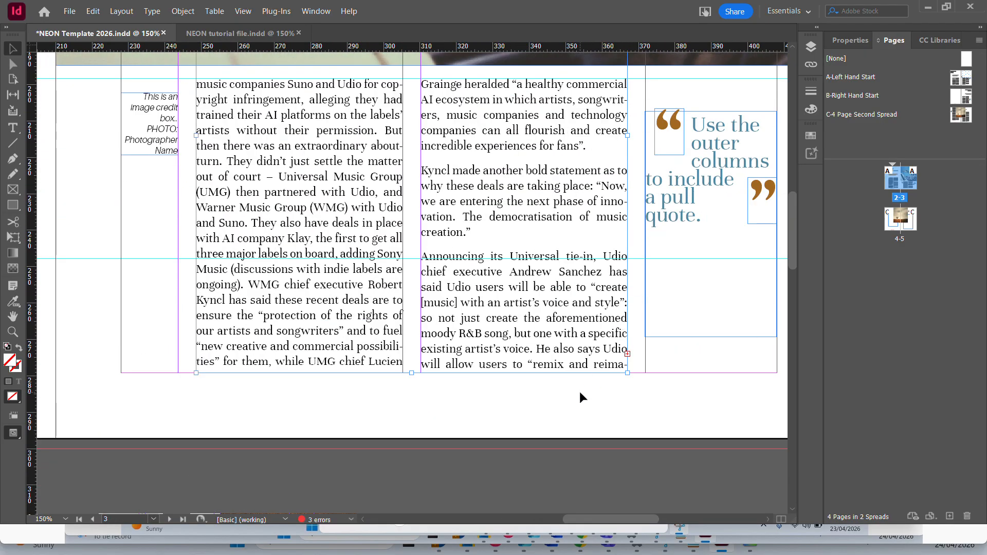
pyautogui.click(628, 354)
# Flow the loaded overset text into the empty body text frame on page 4.
pyautogui.scroll(-3, 146, 354)
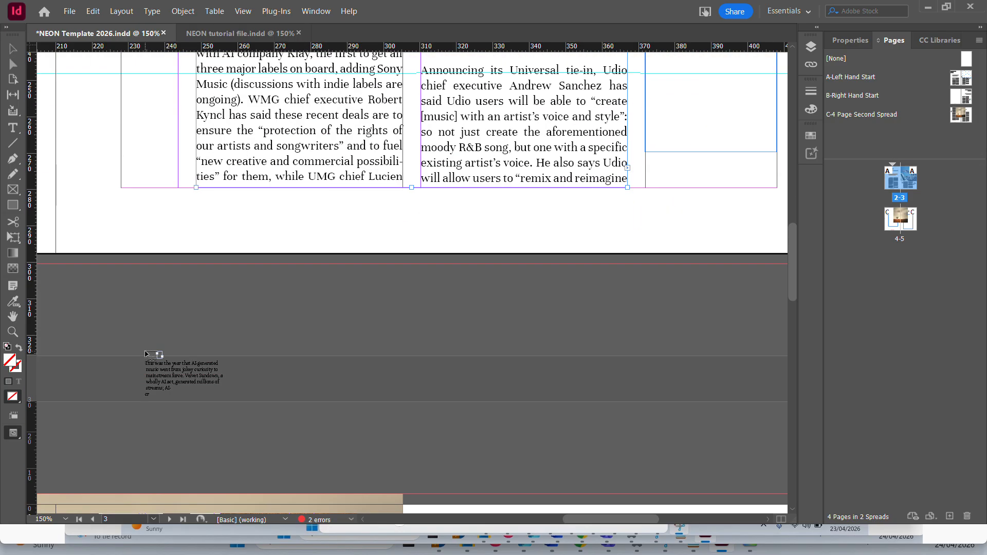
pyautogui.scroll(-5, 146, 353)
pyautogui.moveTo(650, 519); pyautogui.dragTo(545, 523)
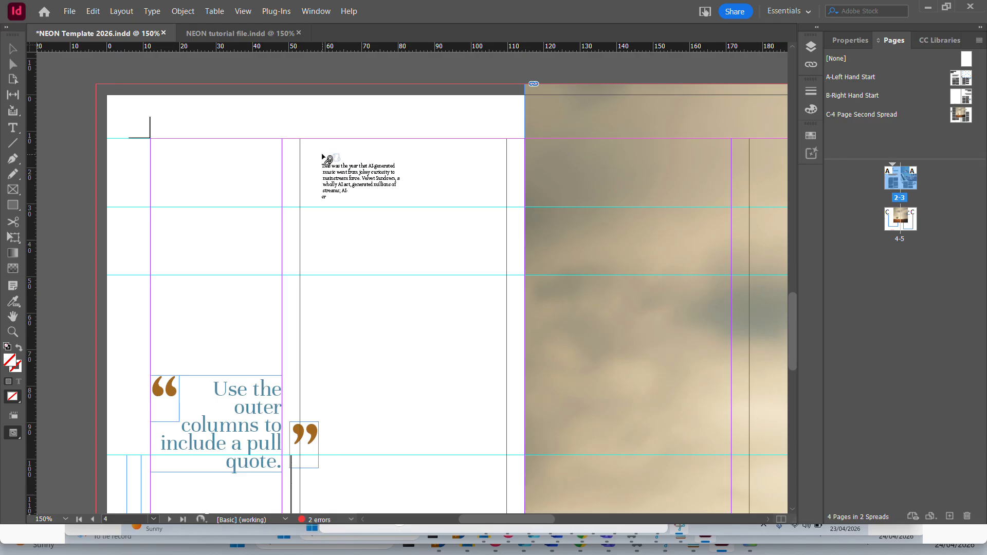
pyautogui.click(327, 171)
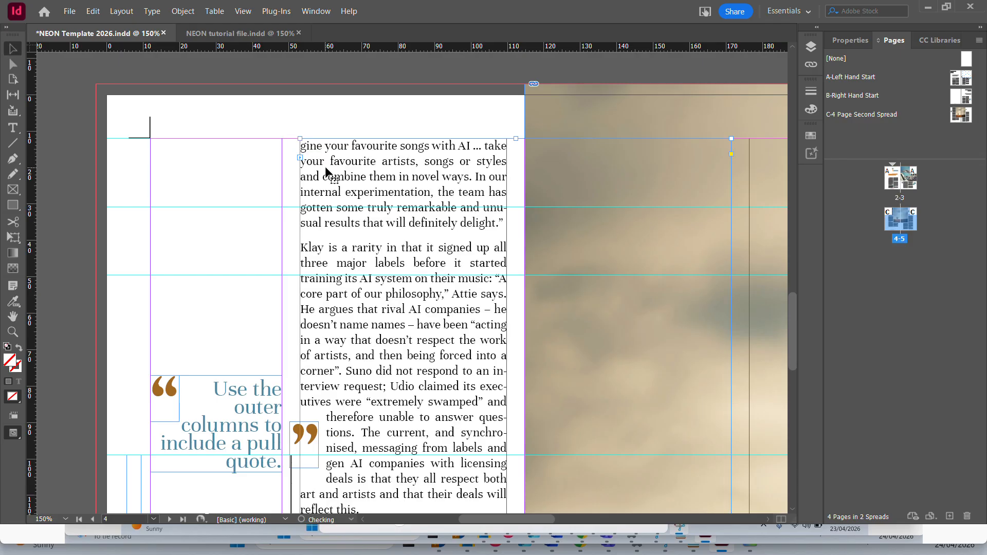
# Examine how the article text runs through the body frames on pages 2, 3 and 4.
pyautogui.scroll(-10, 494, 258)
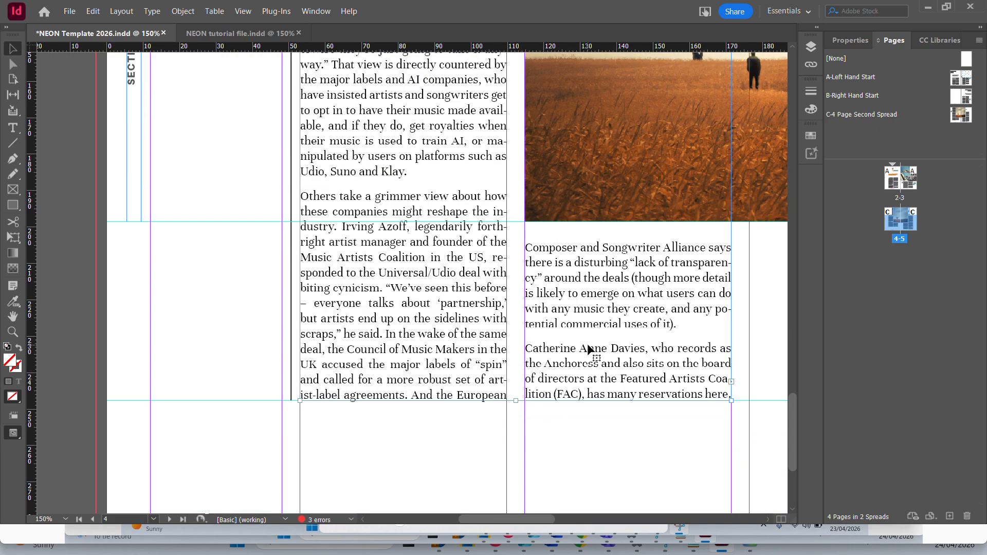
pyautogui.hotkey('ctrl', '-')
pyautogui.hotkey('ctrl', '-')
pyautogui.hotkey('ctrl', '-')
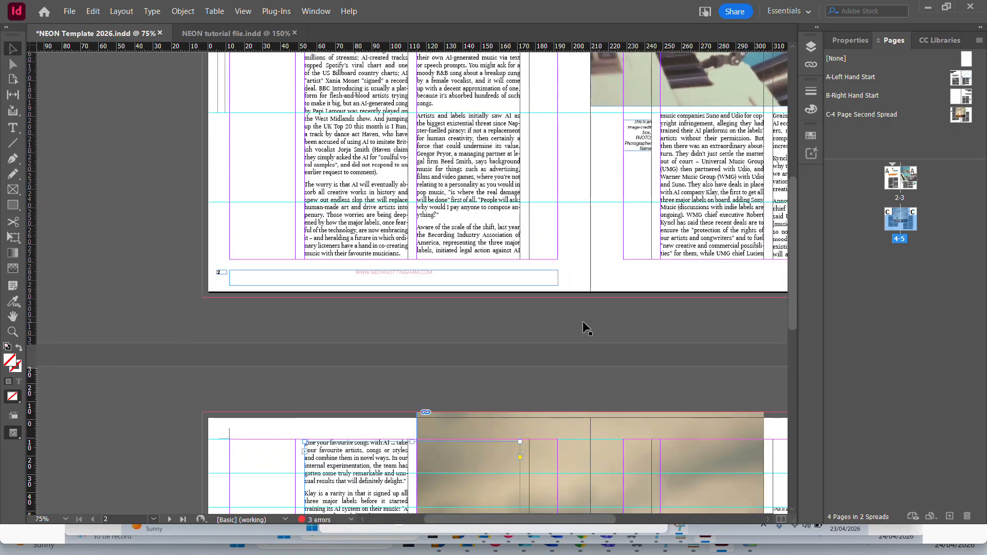
pyautogui.click(466, 222)
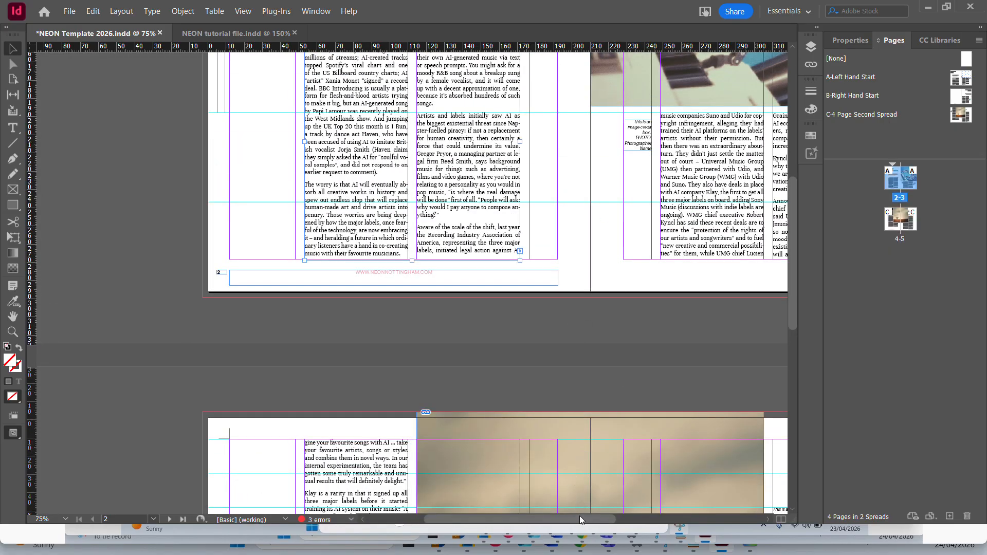
pyautogui.moveTo(580, 519); pyautogui.dragTo(624, 520)
pyautogui.click(585, 221)
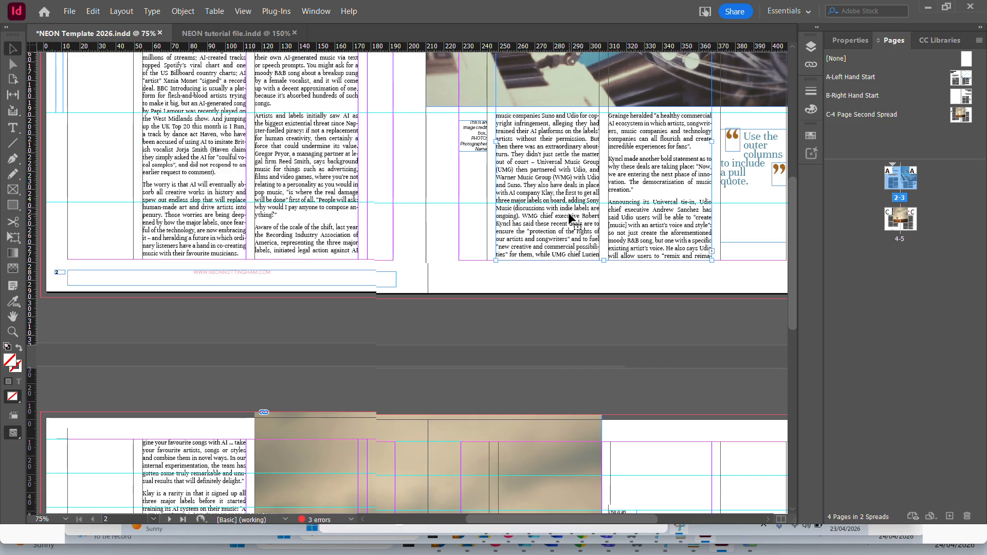
# Add a capitalised test sentence about the coolest teacher in the history of all time after the page 3 paragraph ending "creation.".
pyautogui.doubleClick(640, 191)
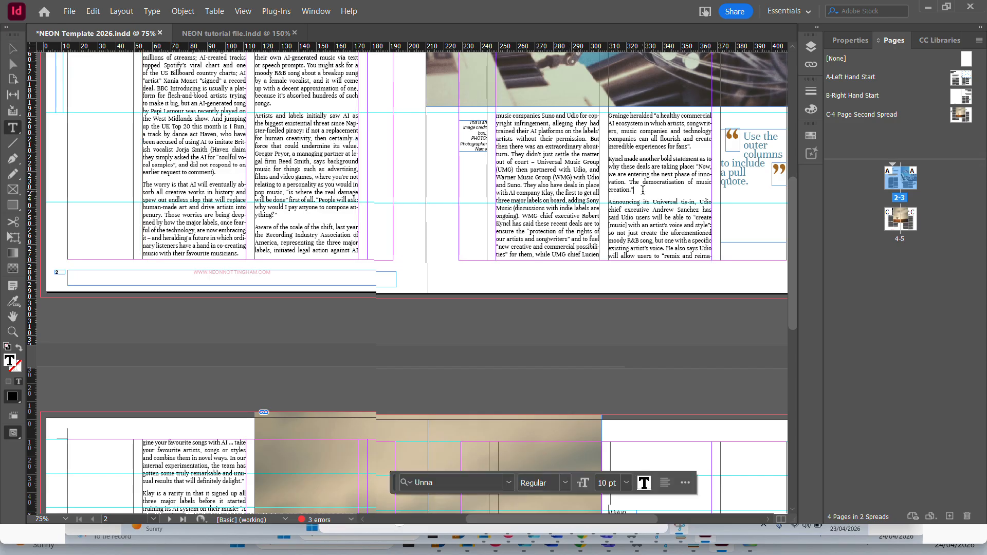
pyautogui.write('HEY JOH')
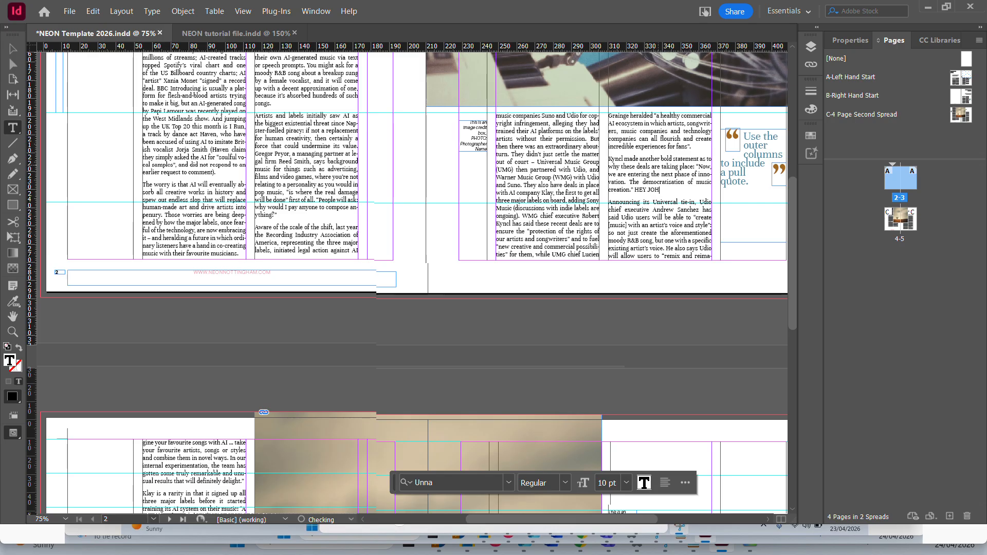
pyautogui.write('N IN THE')
pyautogui.press('BackSpace')
pyautogui.press('BackSpace')
pyautogui.press('BackSpace')
pyautogui.press('BackSpace')
pyautogui.write('THE COOLEST TEACHER IN THE HIR')
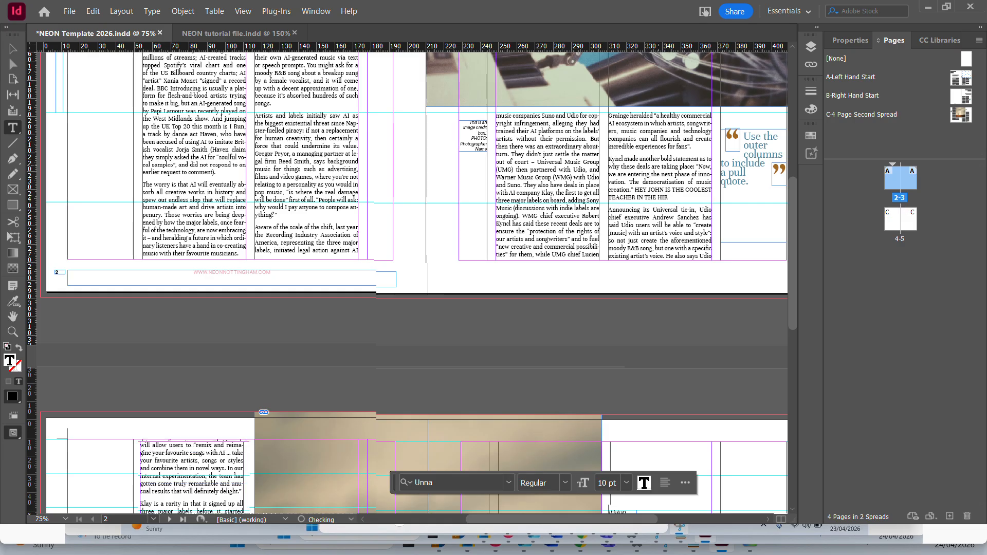
pyautogui.press('BackSpace')
pyautogui.write('STORY OF ALL TIME')
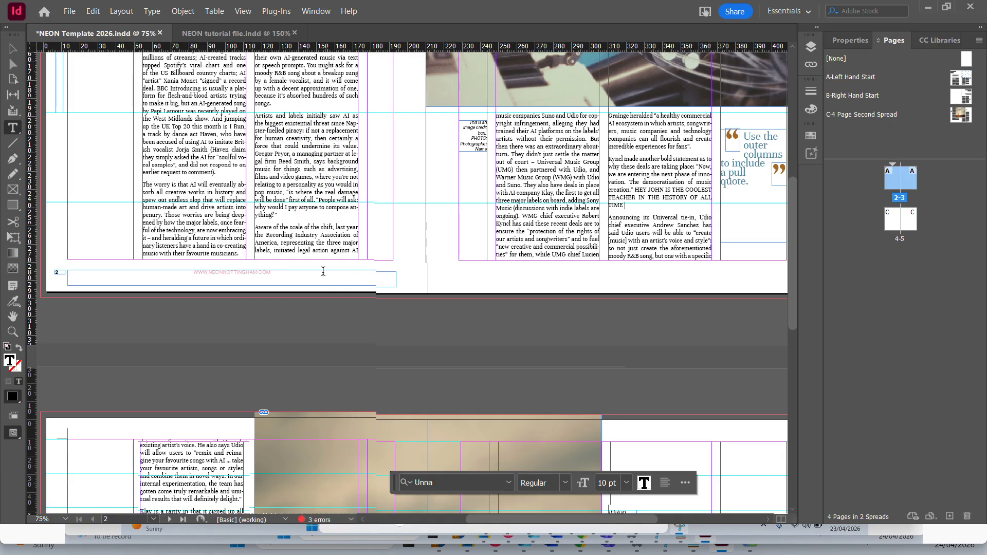
# Delete the capitalised test sentence from page 3 and check the text reflow across pages 4-5.
pyautogui.scroll(-10, 323, 271)
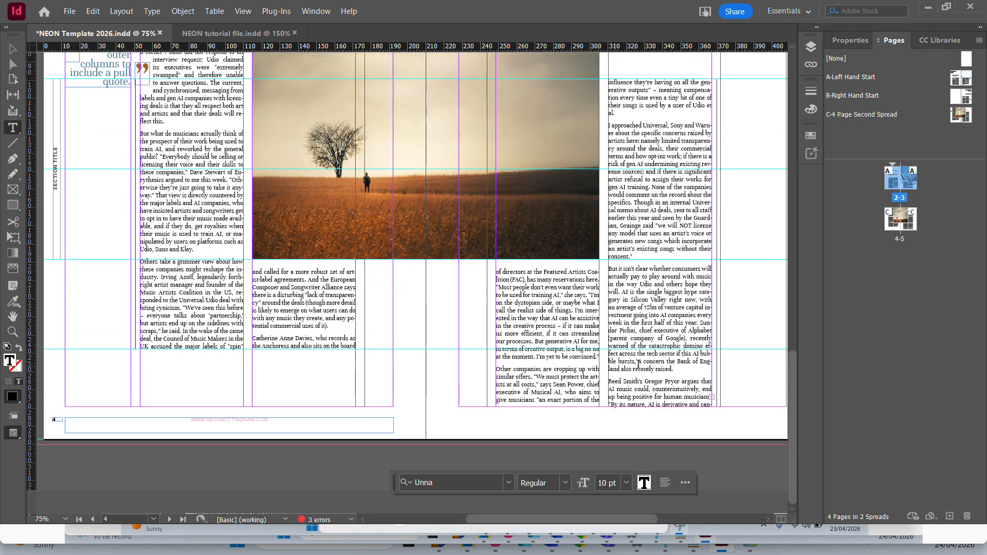
pyautogui.scroll(8, 638, 364)
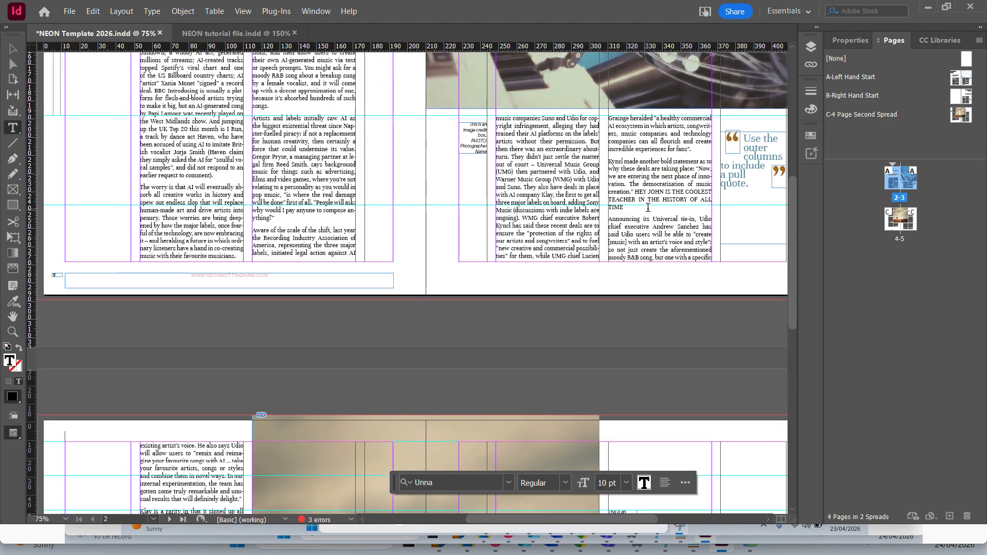
pyautogui.moveTo(648, 208); pyautogui.dragTo(636, 193)
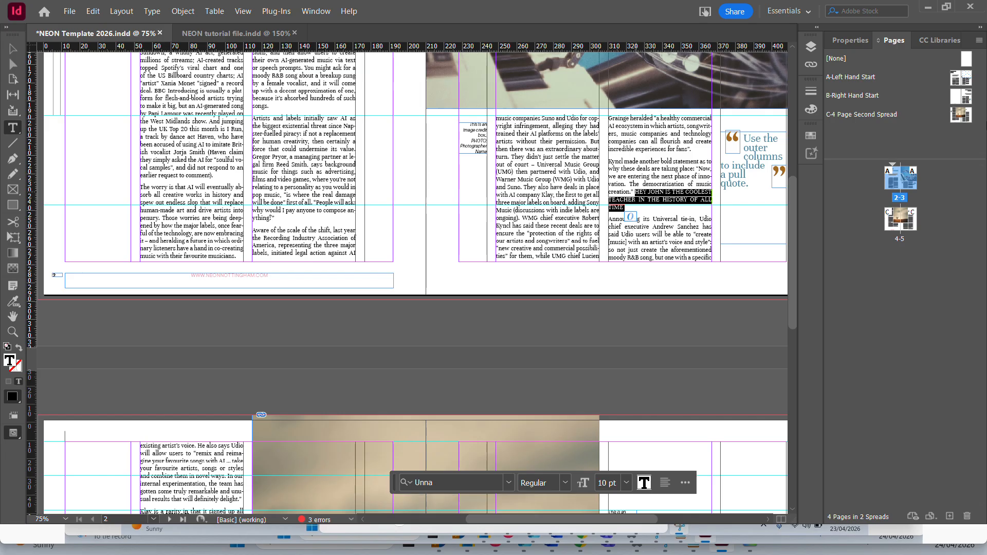
pyautogui.press('BackSpace')
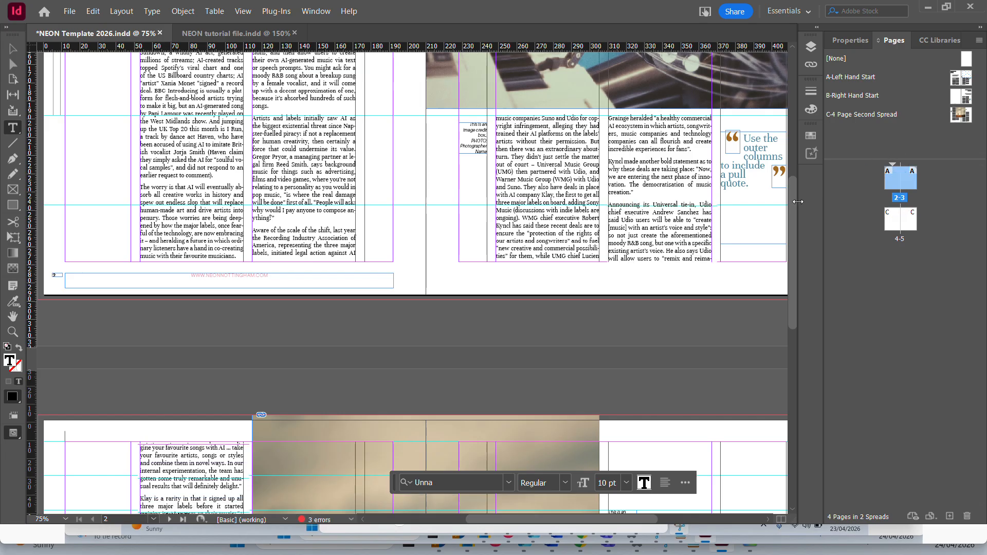
pyautogui.scroll(-8, 369, 192)
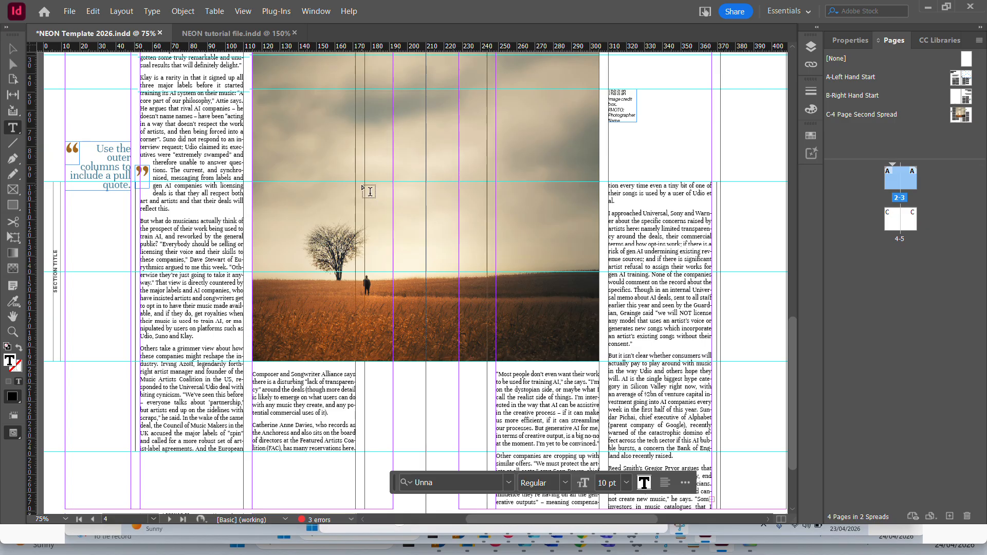
pyautogui.scroll(-2, 374, 133)
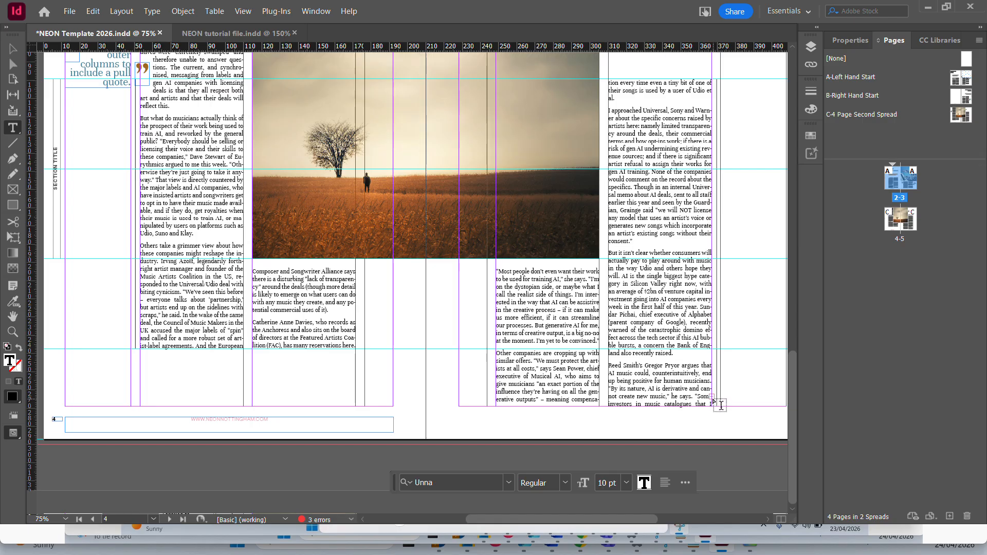
# Extend the two-column body text frame on page 4 down to the bottom margin.
pyautogui.scroll(3, 398, 133)
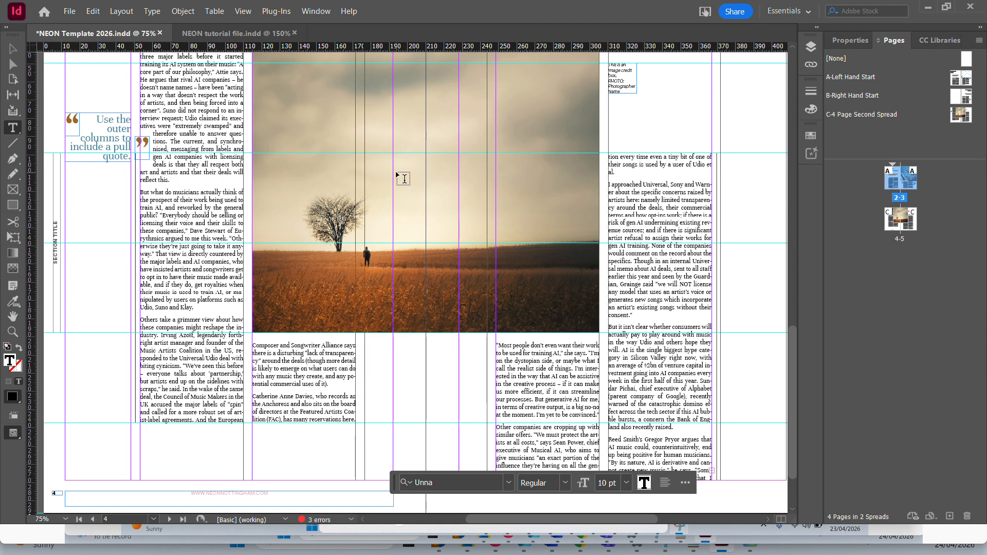
pyautogui.scroll(2, 399, 174)
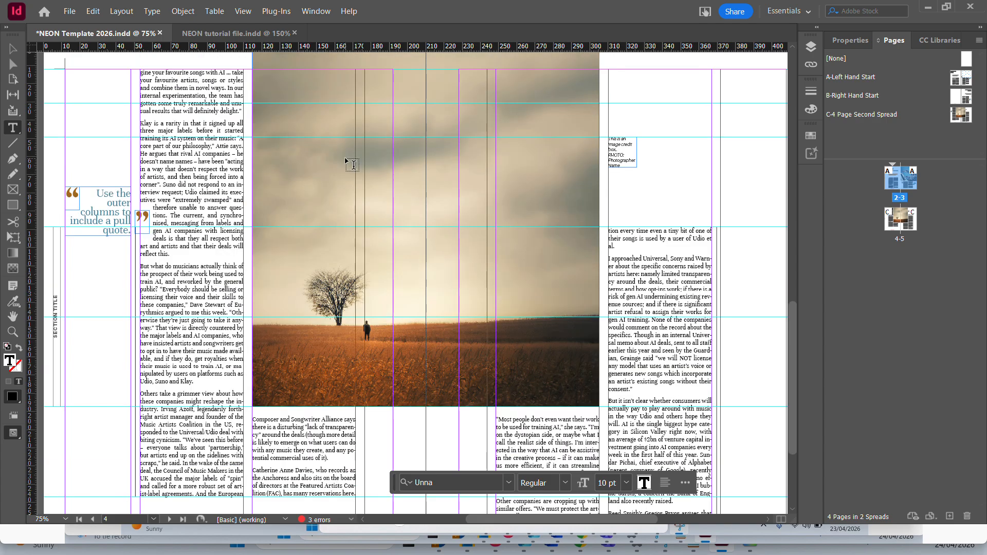
pyautogui.click(10, 52)
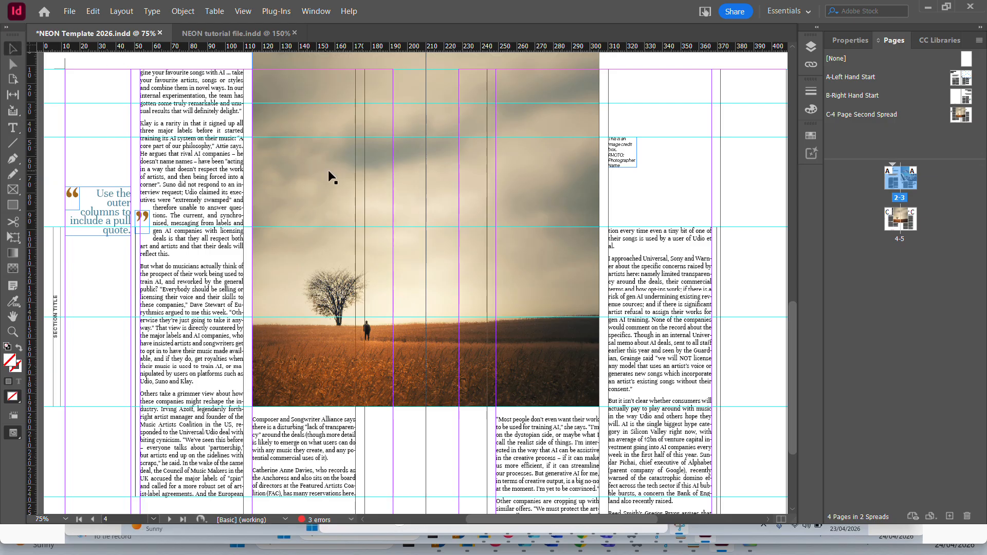
pyautogui.scroll(-4, 329, 171)
pyautogui.click(198, 358)
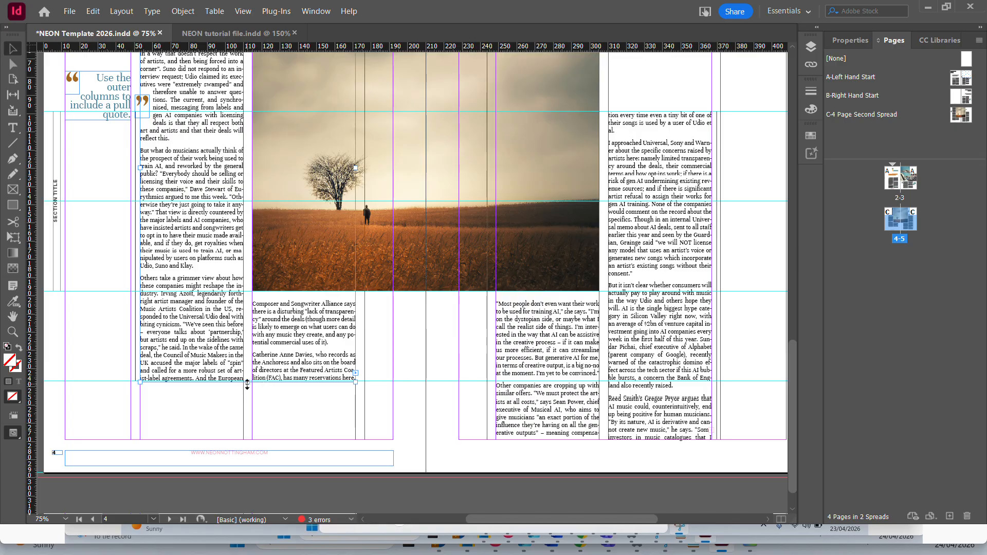
pyautogui.moveTo(244, 384); pyautogui.dragTo(242, 440)
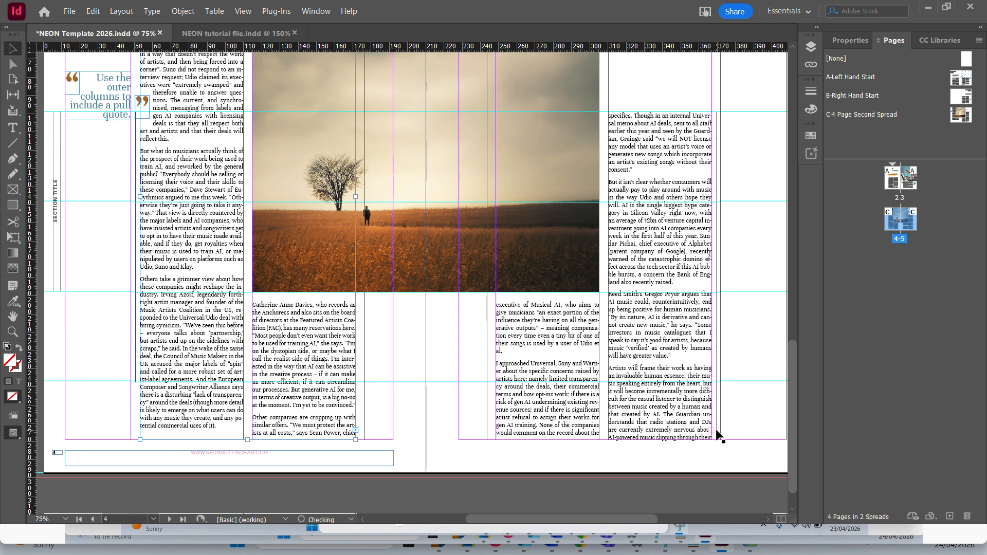
# Extend the two-column body text frame on page 5 up to the top margin.
pyautogui.click(653, 172)
pyautogui.scroll(3, 653, 174)
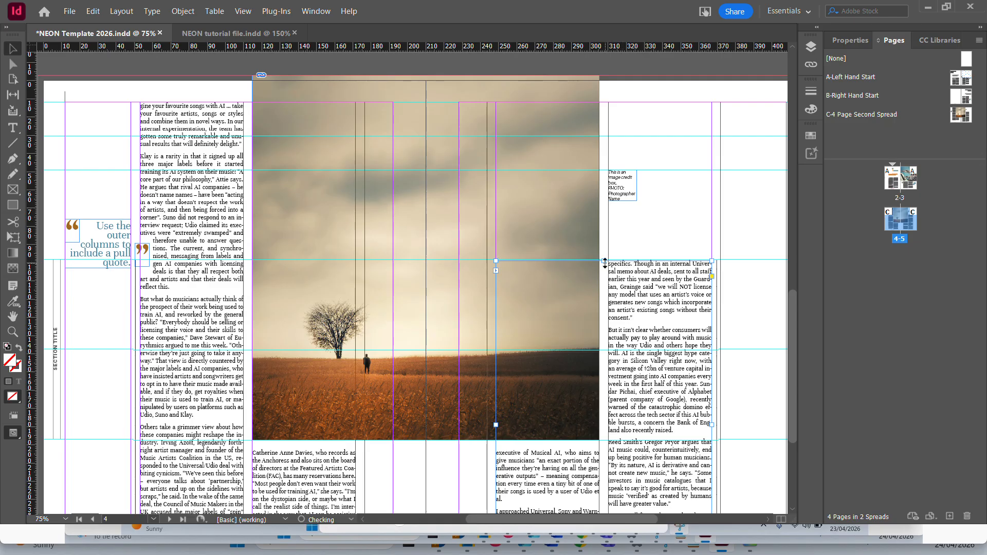
pyautogui.moveTo(604, 261); pyautogui.dragTo(603, 105)
pyautogui.scroll(-3, 690, 236)
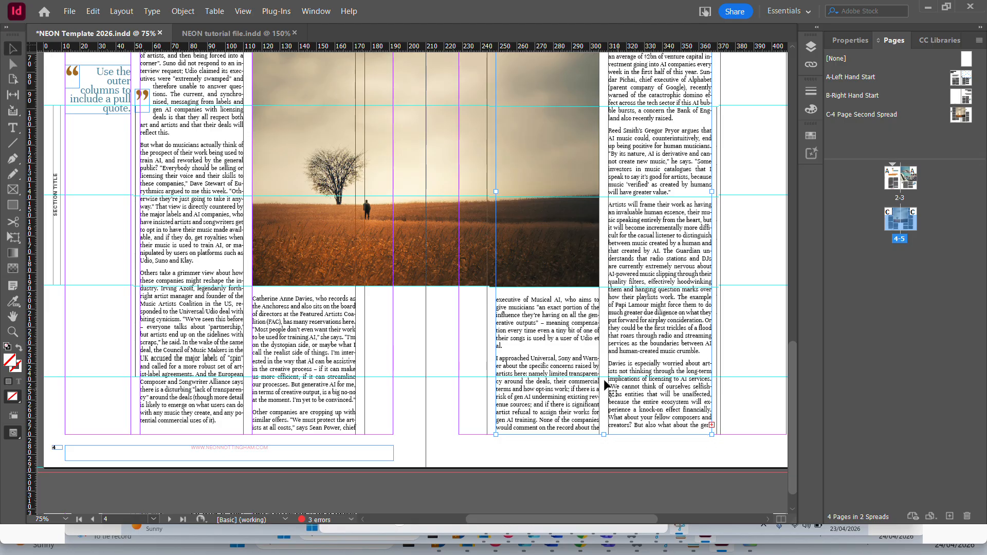
# Shorten the landscape photo frame on pages 4-5 by raising its bottom edge to the next horizontal guide.
pyautogui.scroll(3, 436, 332)
pyautogui.scroll(7, 388, 323)
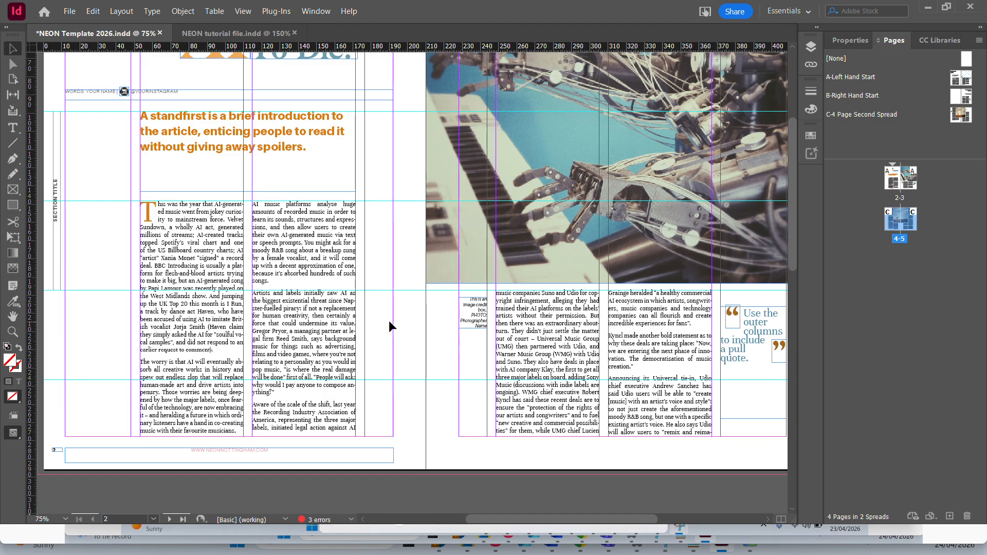
pyautogui.scroll(-6, 389, 320)
pyautogui.scroll(-4, 390, 320)
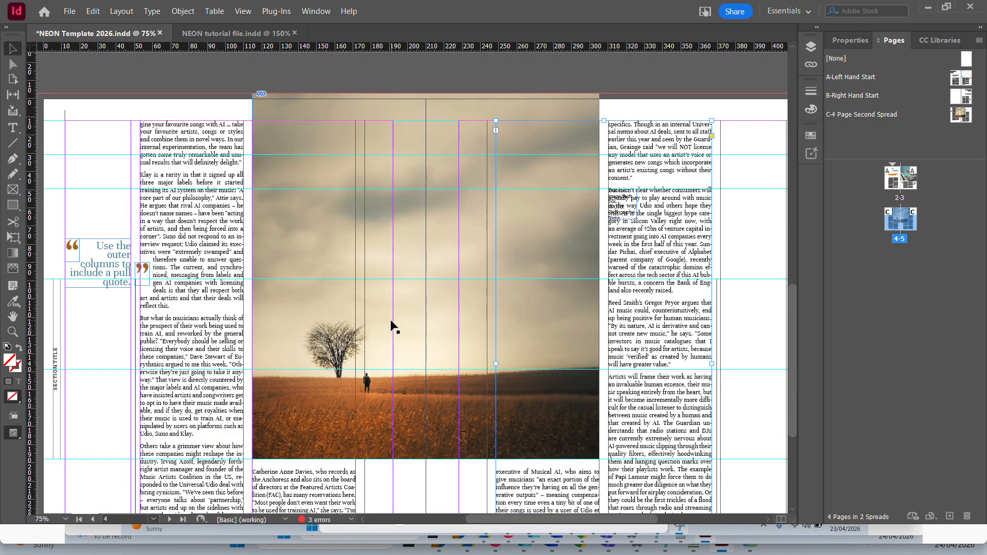
pyautogui.scroll(-1, 391, 321)
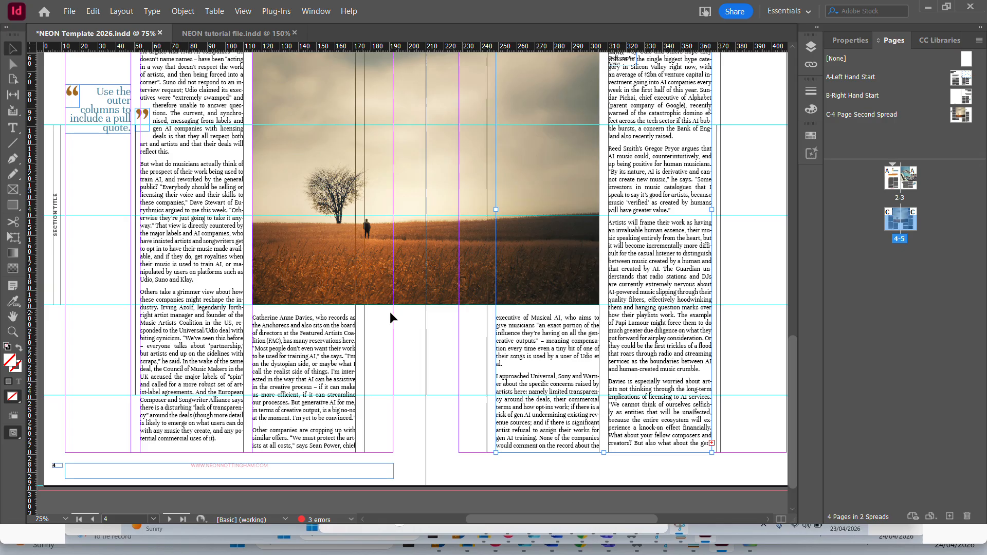
pyautogui.scroll(4, 389, 312)
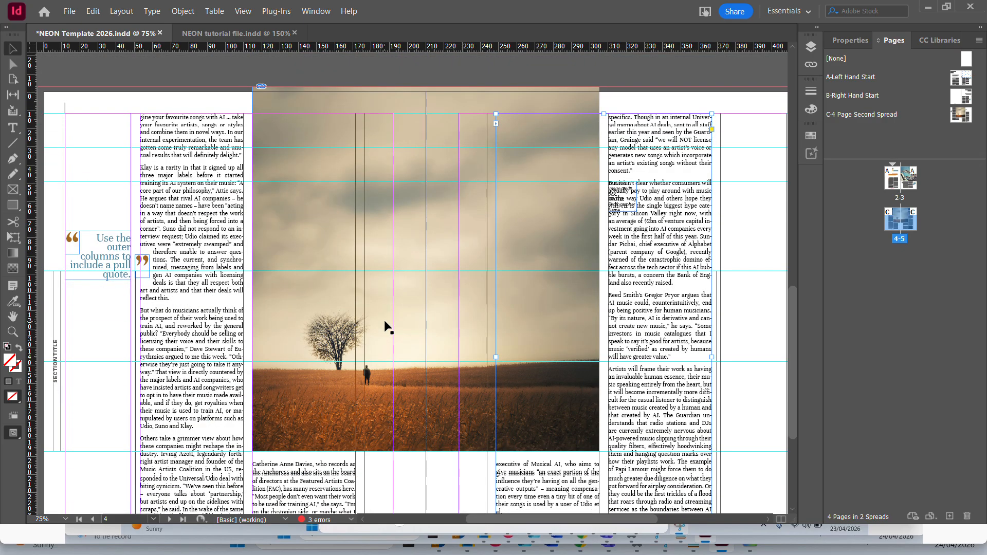
pyautogui.click(430, 331)
pyautogui.scroll(-2, 426, 332)
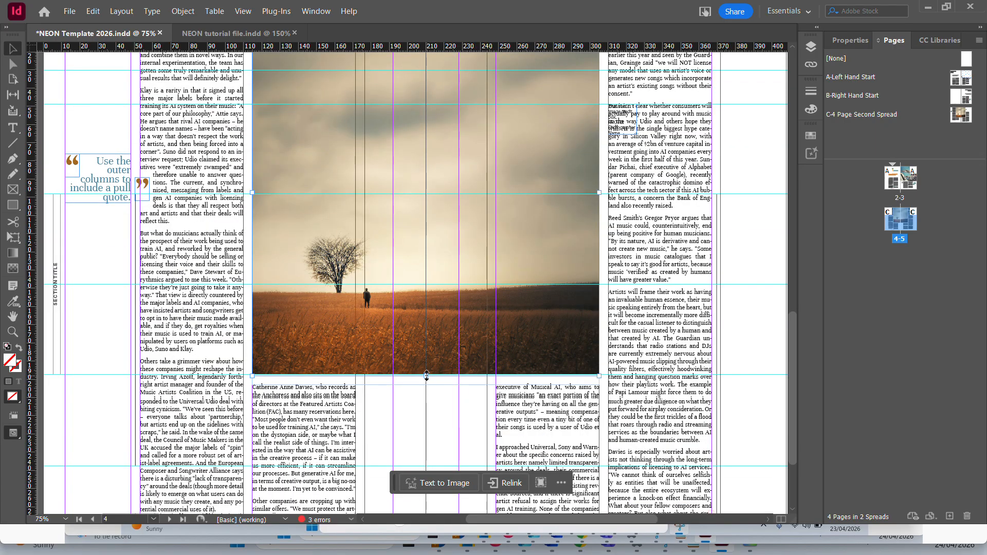
pyautogui.moveTo(426, 376); pyautogui.dragTo(432, 285)
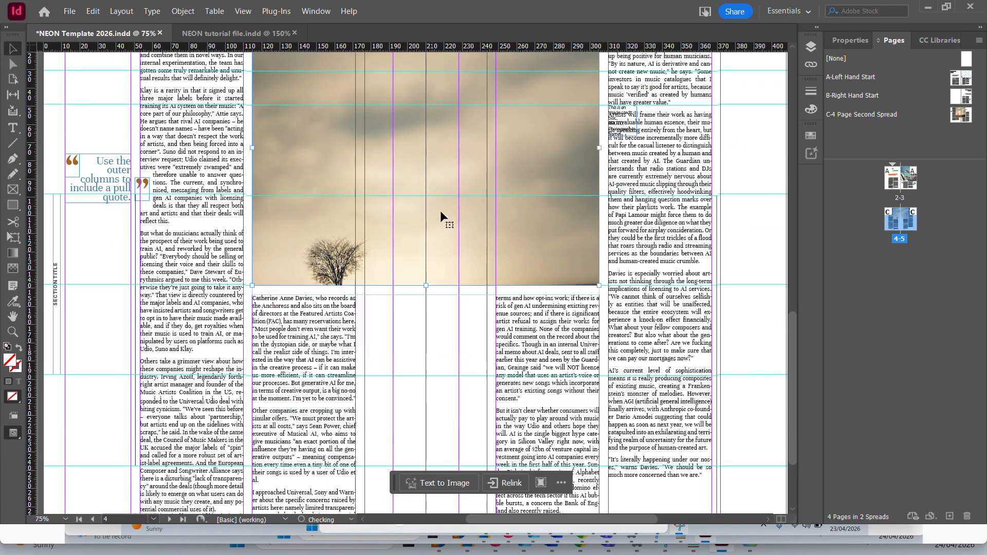
# Refit the landscape photo inside its shortened frame with a Fitting option.
pyautogui.rightClick(384, 204)
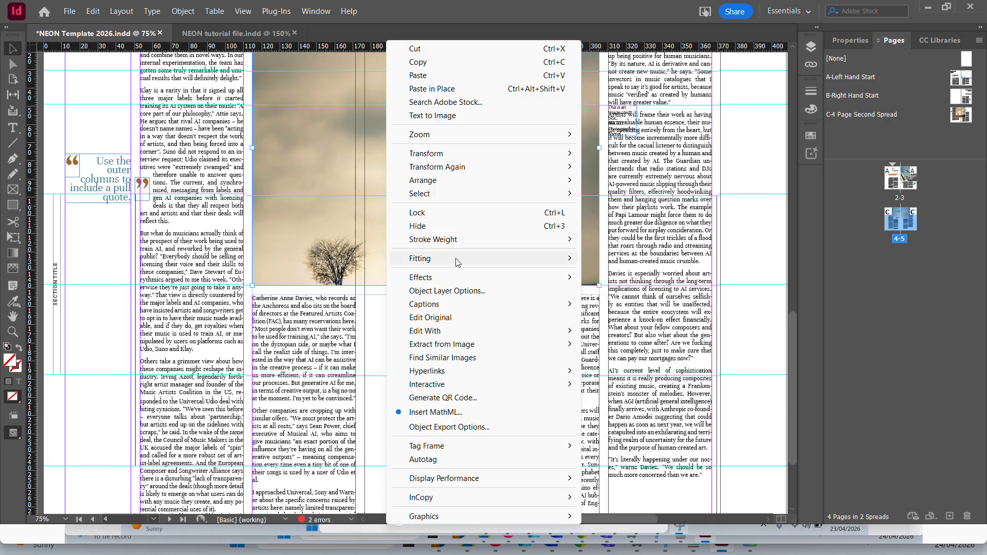
pyautogui.moveTo(438, 257)
pyautogui.click(650, 256)
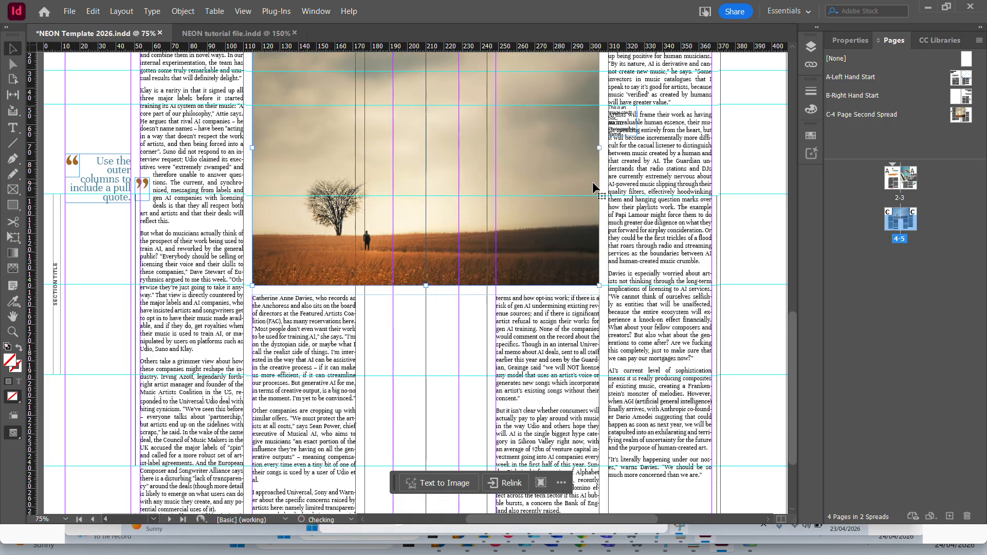
# Review the article's text flow and image layout across the spreads on pages 2-3 and 4-5.
pyautogui.scroll(3, 593, 184)
pyautogui.scroll(-6, 661, 225)
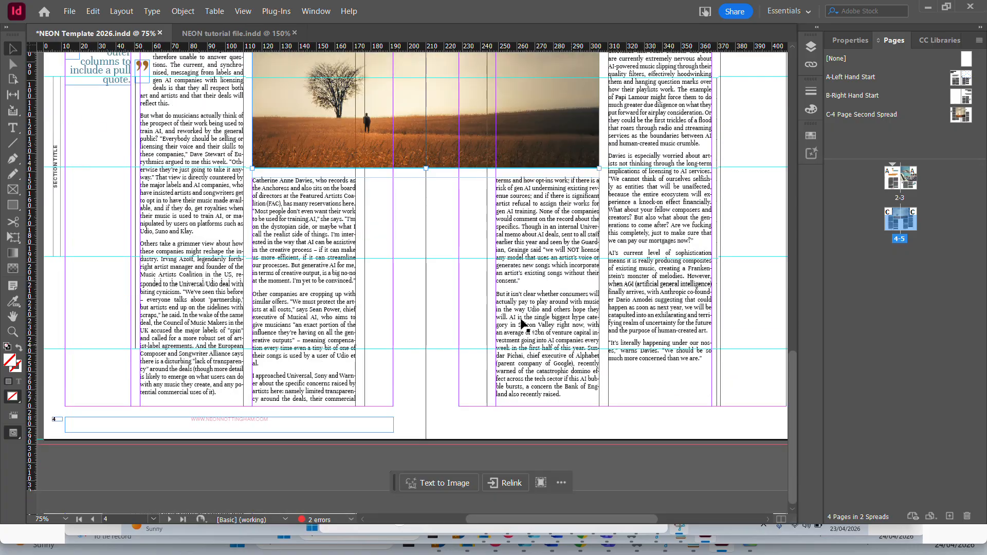
pyautogui.scroll(8, 422, 270)
pyautogui.scroll(5, 421, 273)
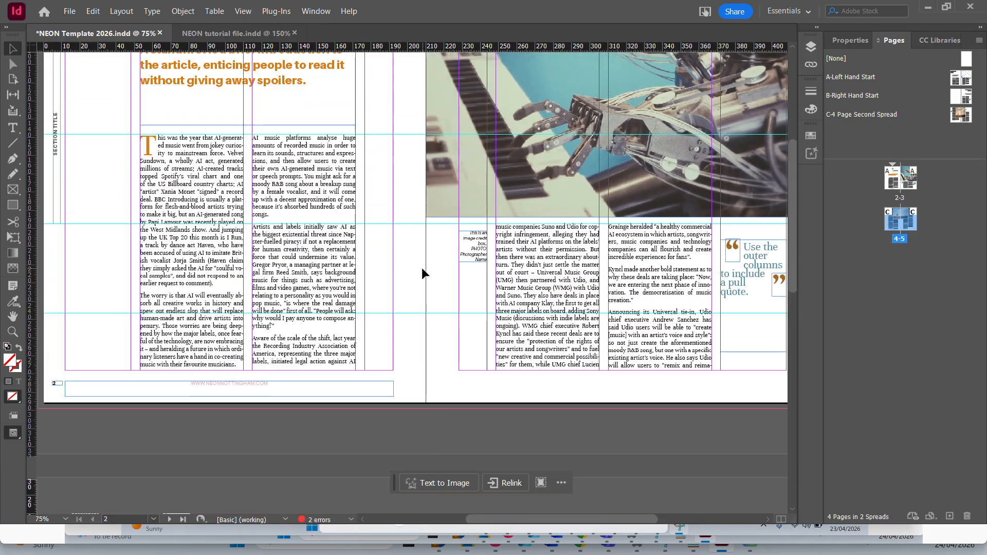
pyautogui.scroll(3, 422, 272)
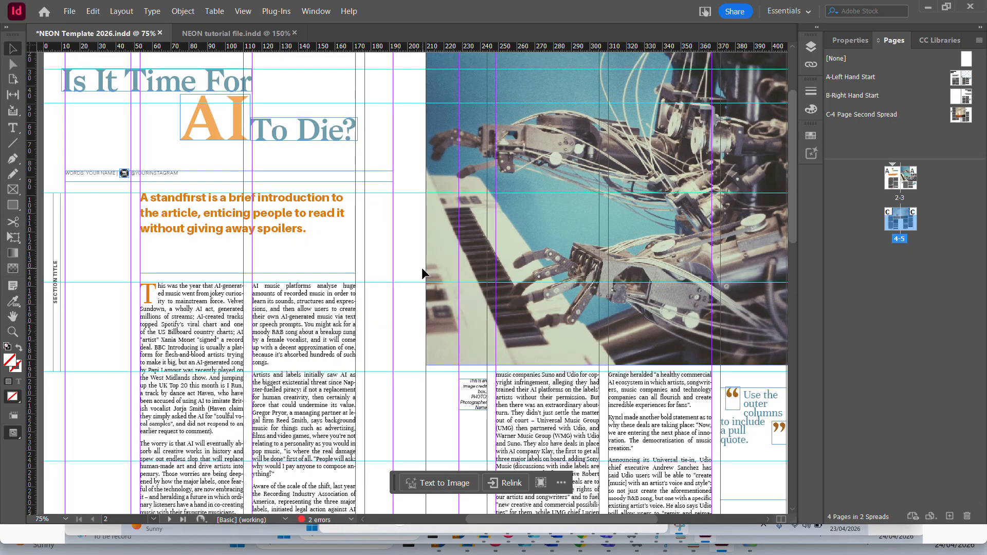
pyautogui.scroll(-8, 421, 270)
pyautogui.scroll(-2, 420, 270)
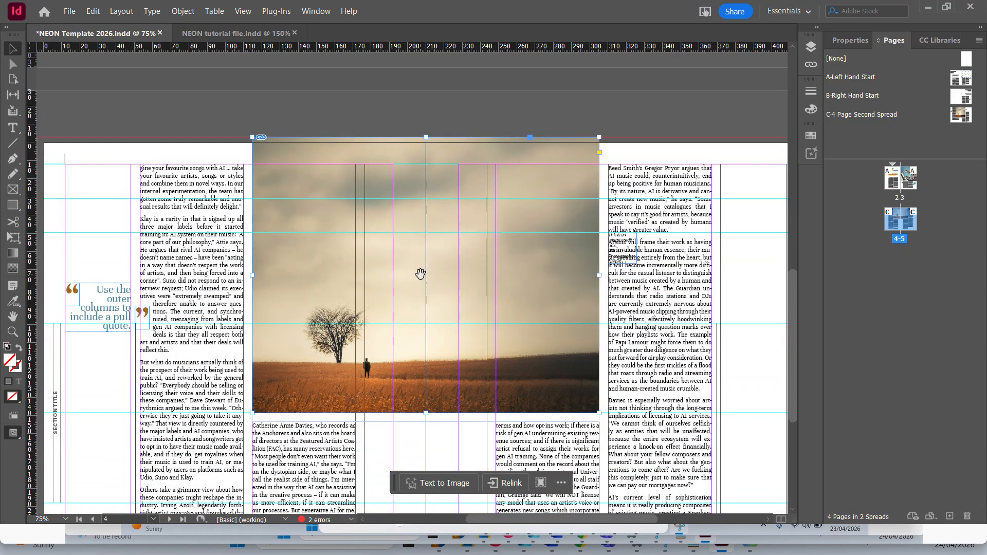
pyautogui.scroll(-2, 420, 274)
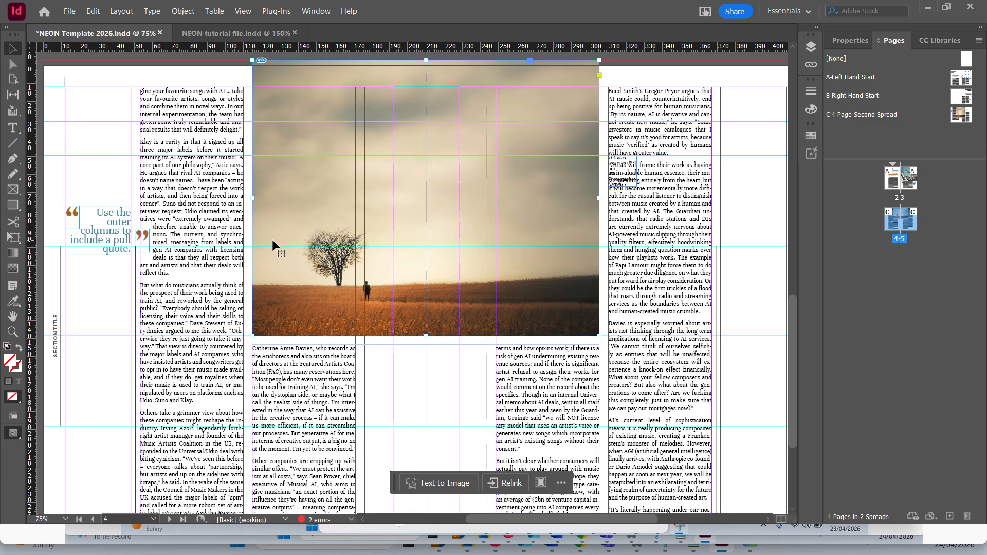
pyautogui.scroll(-5, 273, 239)
pyautogui.scroll(9, 272, 247)
pyautogui.scroll(10, 272, 248)
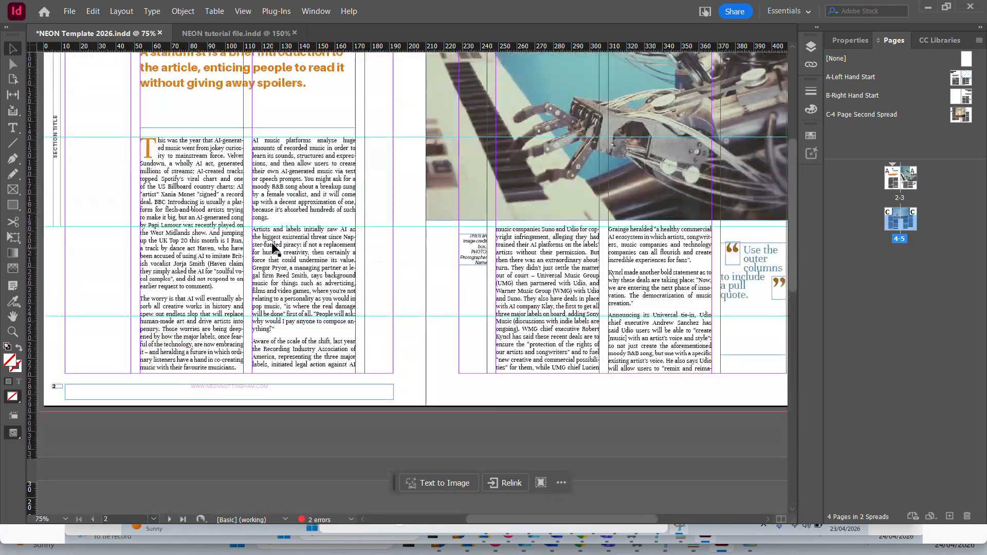